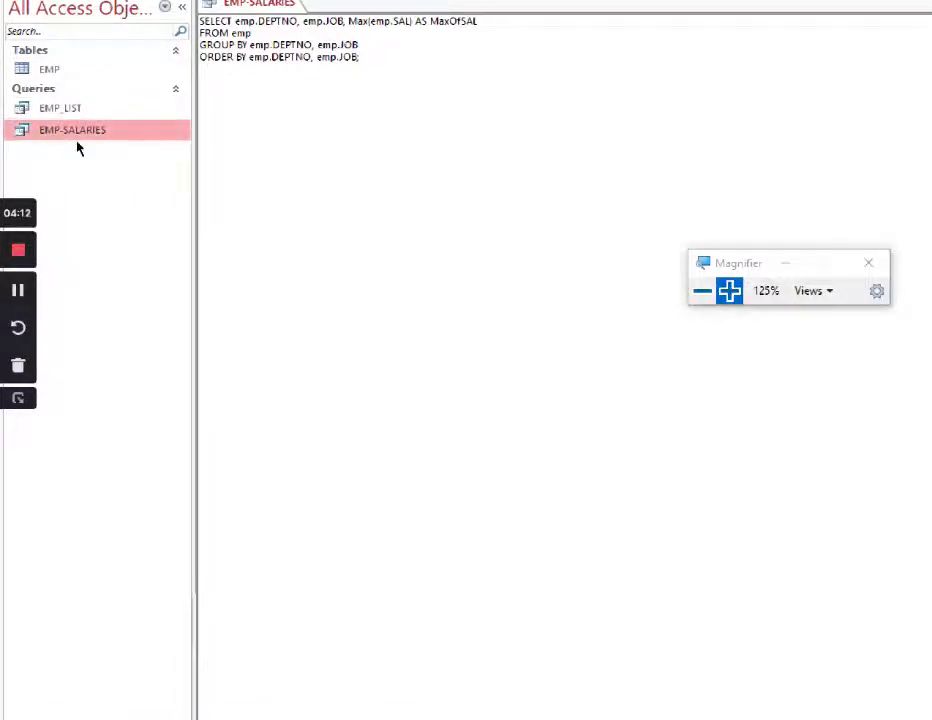
- Show the EMP-SALARIES query in Datasheet View and open the EMP table
right_click(255, 36)
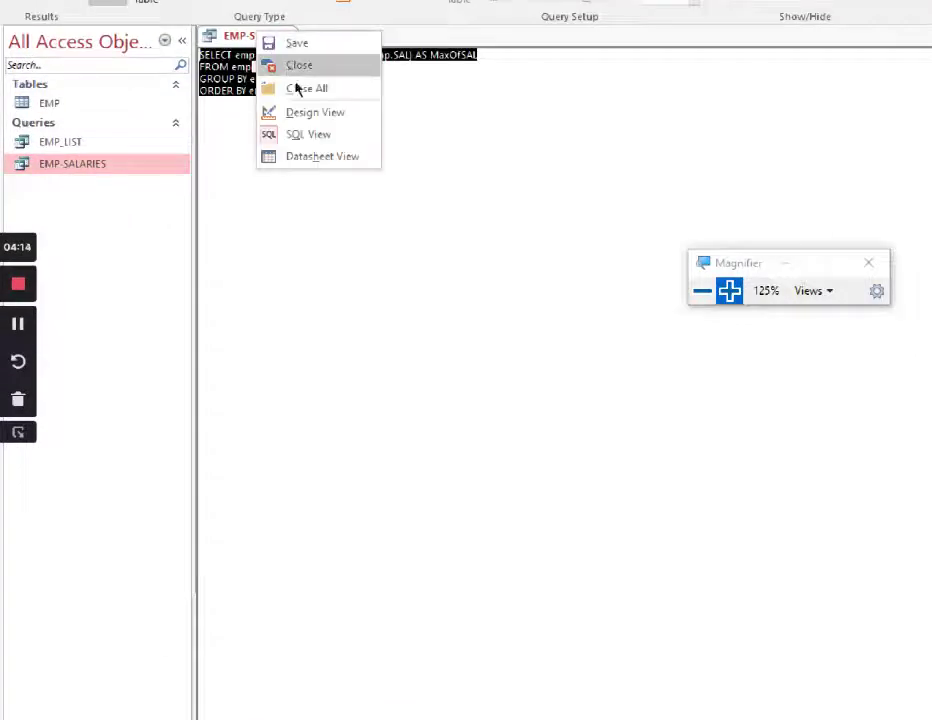
left_click(323, 158)
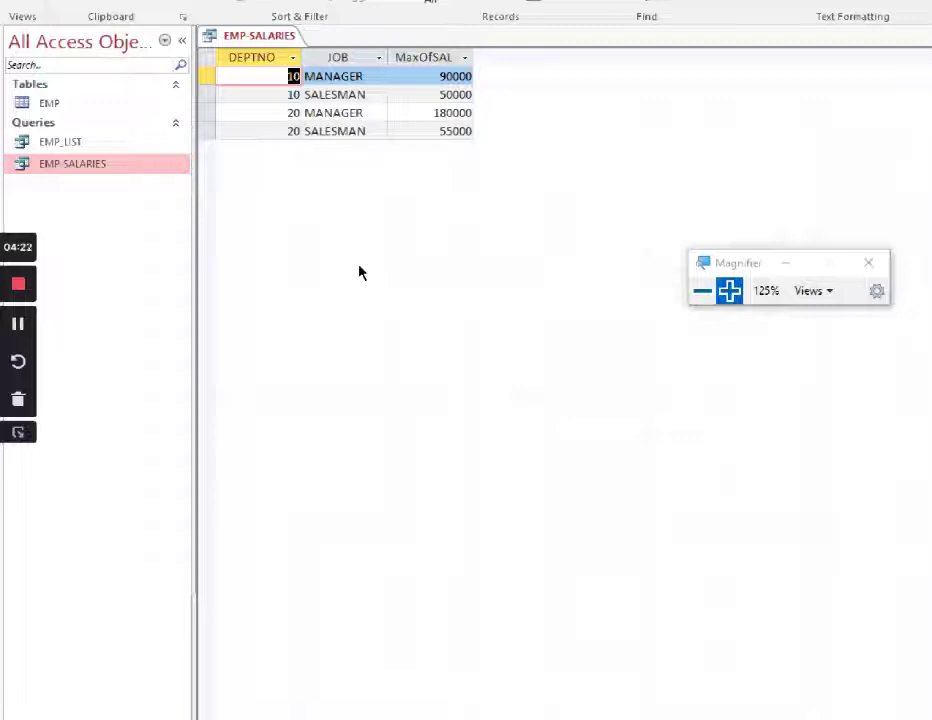
double_click(70, 105)
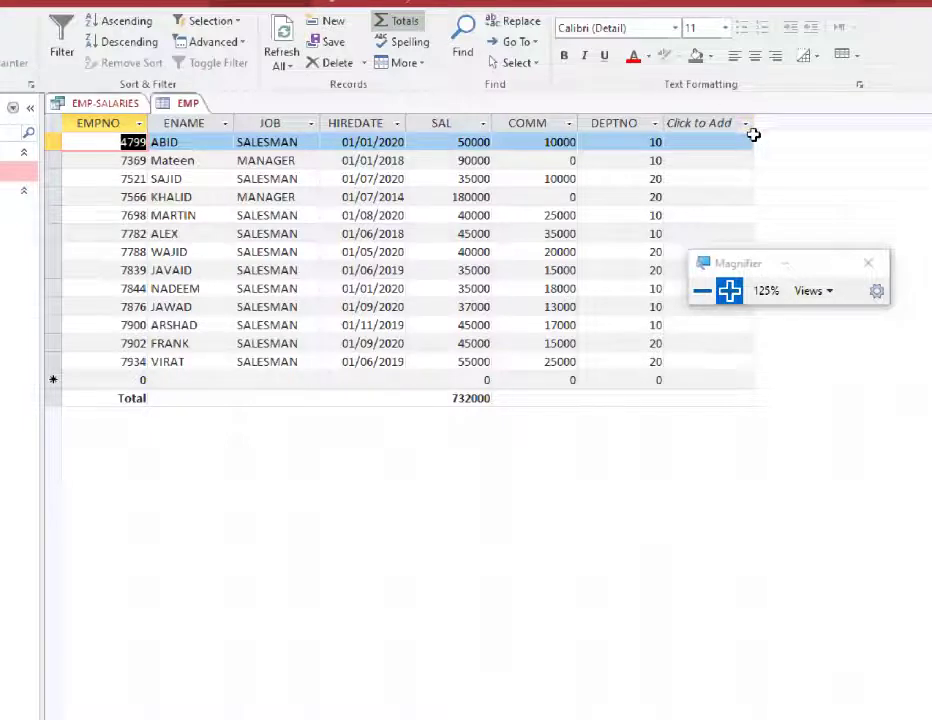
left_click(656, 123)
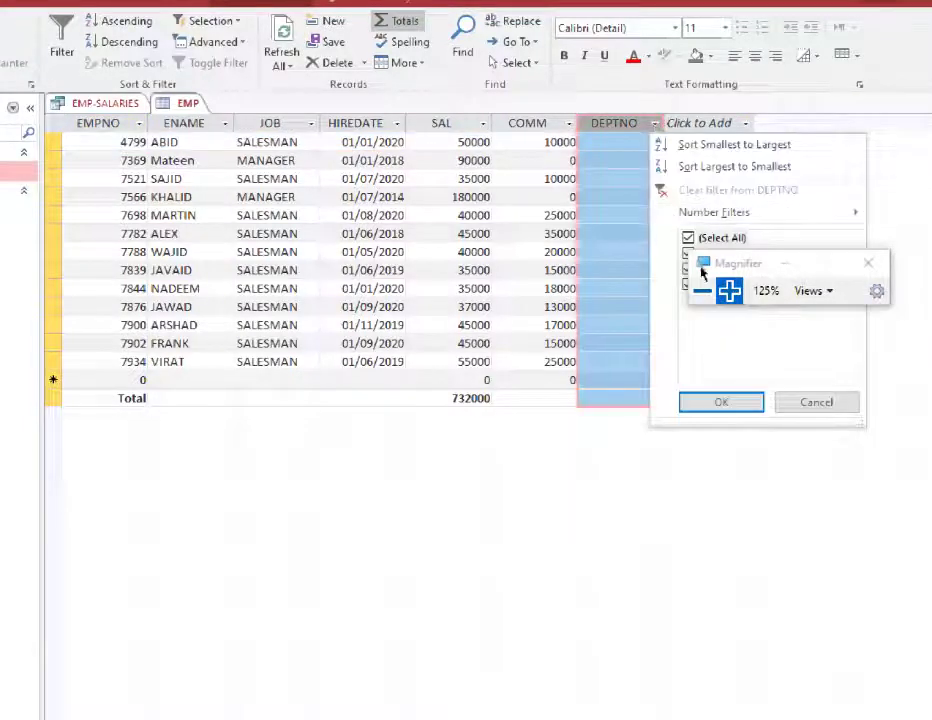
left_click(795, 263)
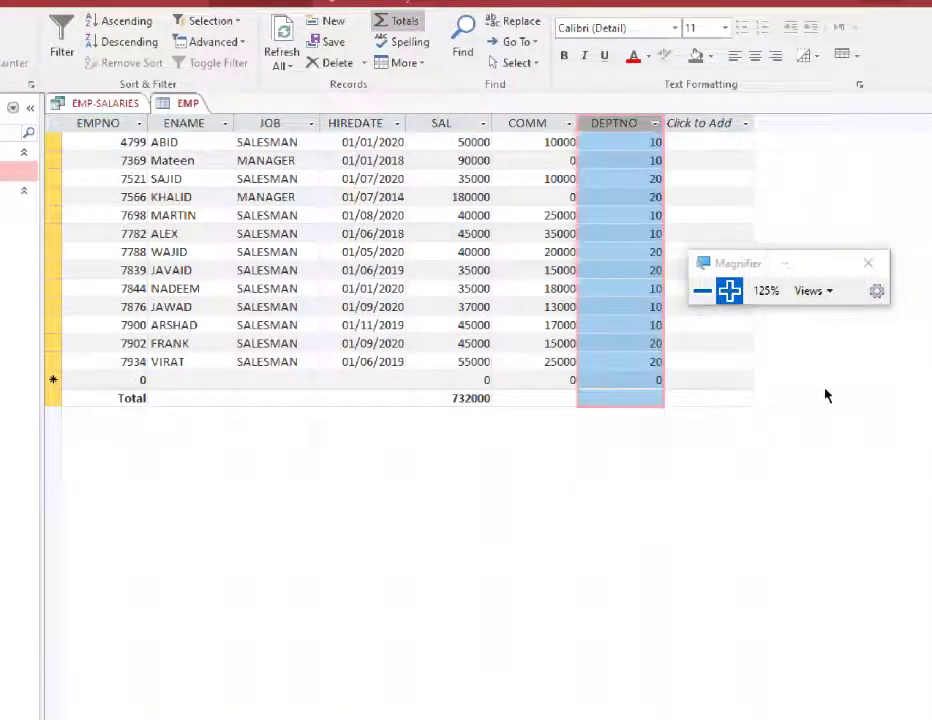
left_click(656, 123)
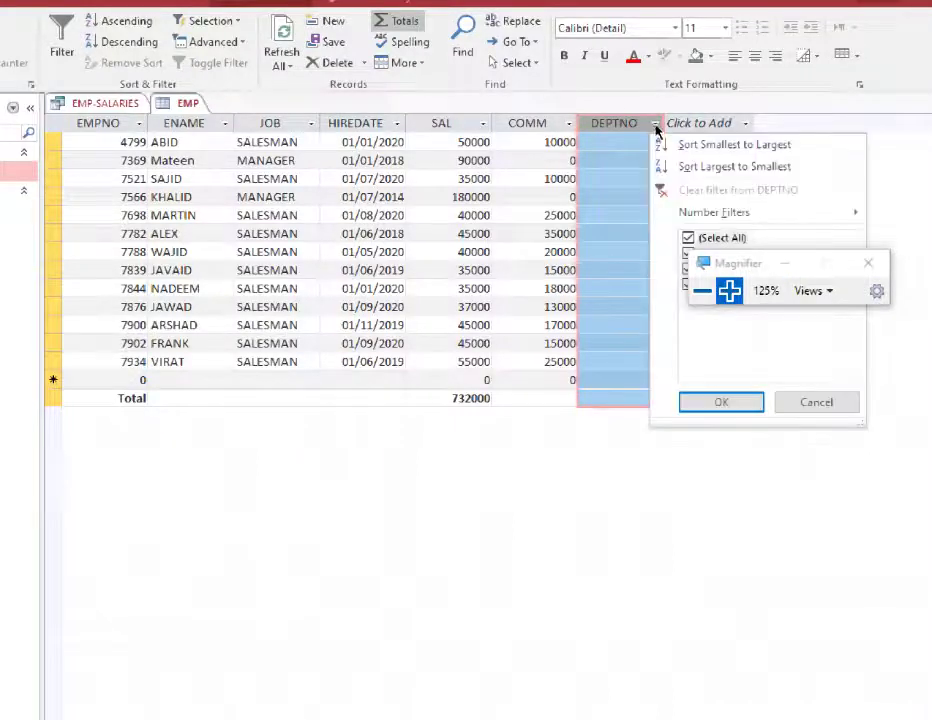
left_click(688, 238)
key("Escape")
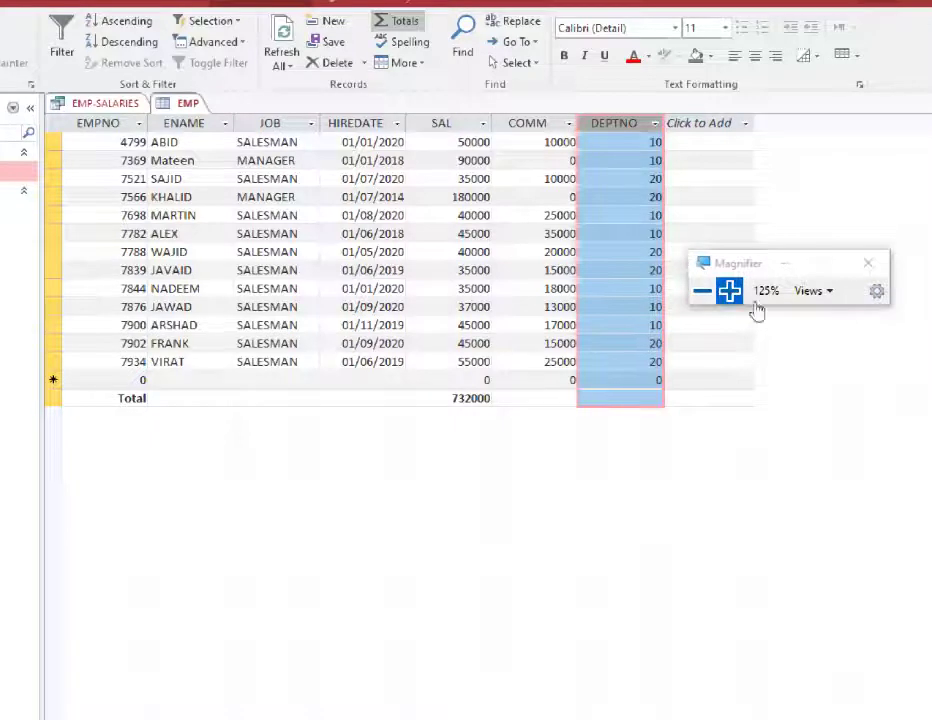
left_click(655, 123)
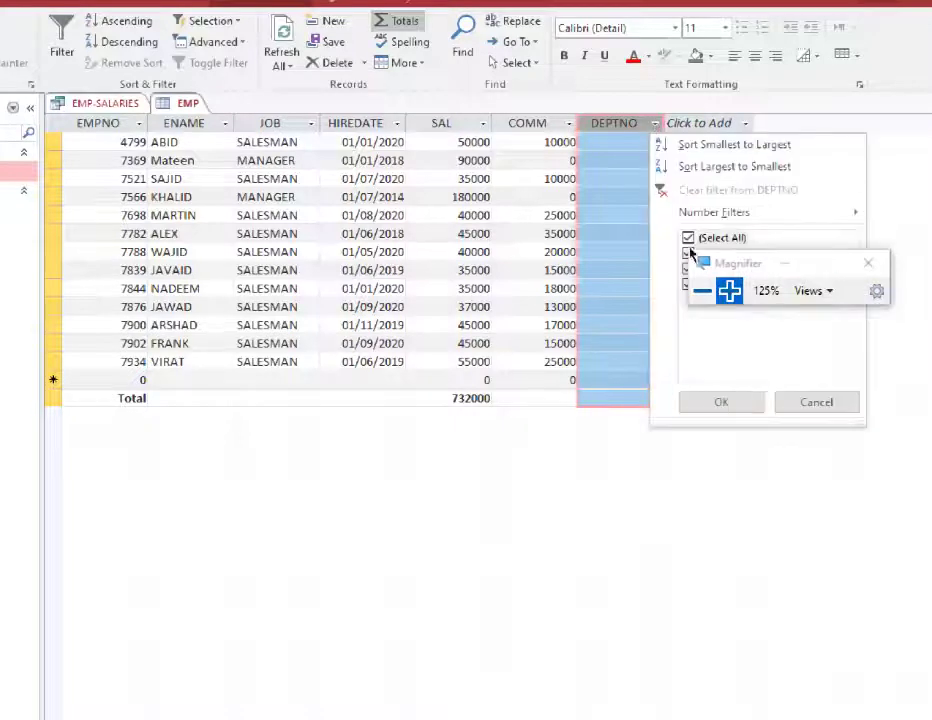
key("Escape")
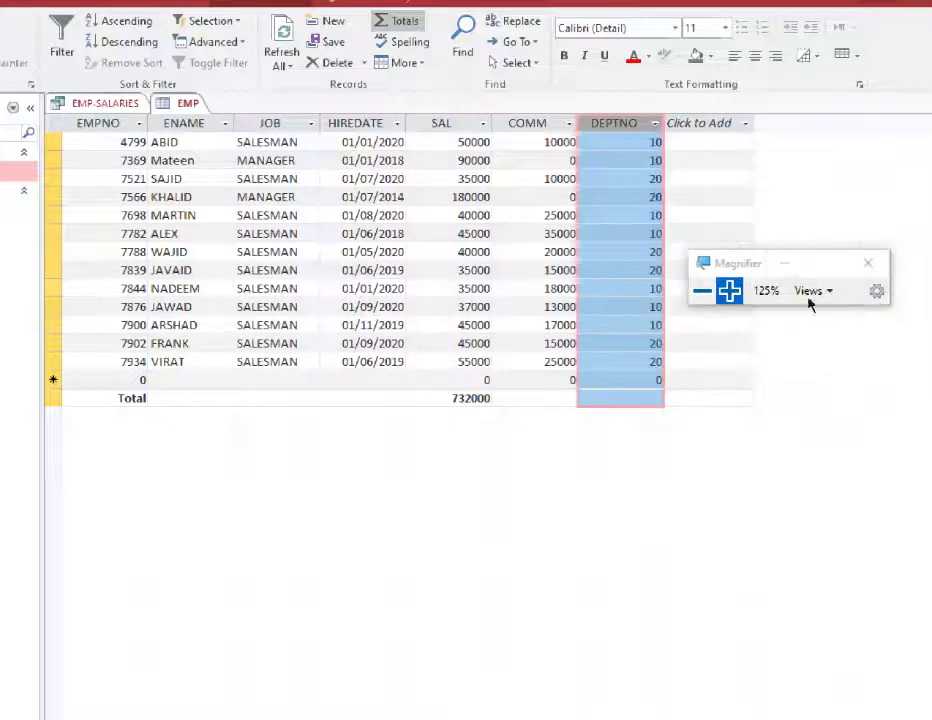
- Close the Magnifier window and filter the EMP table's DEPTNO column to 10 only
left_click(869, 263)
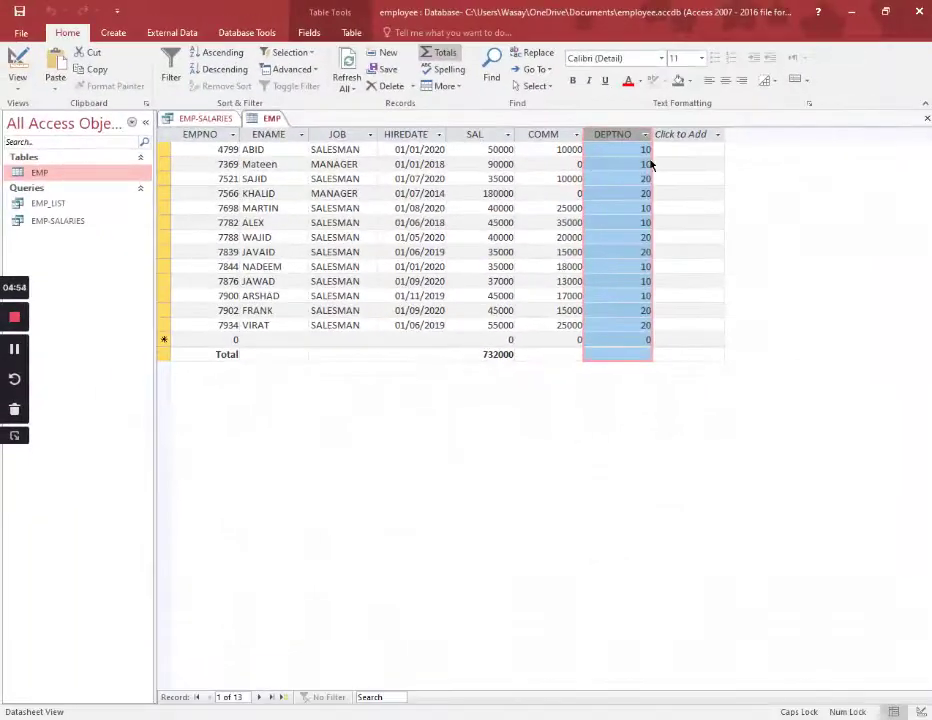
left_click(645, 134)
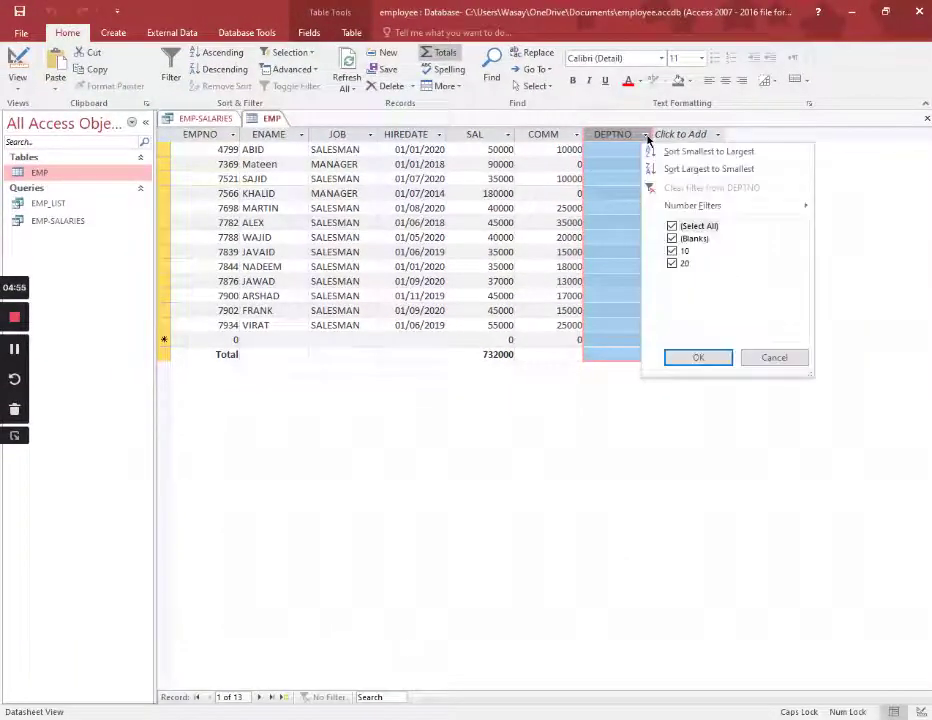
left_click(672, 226)
left_click(672, 251)
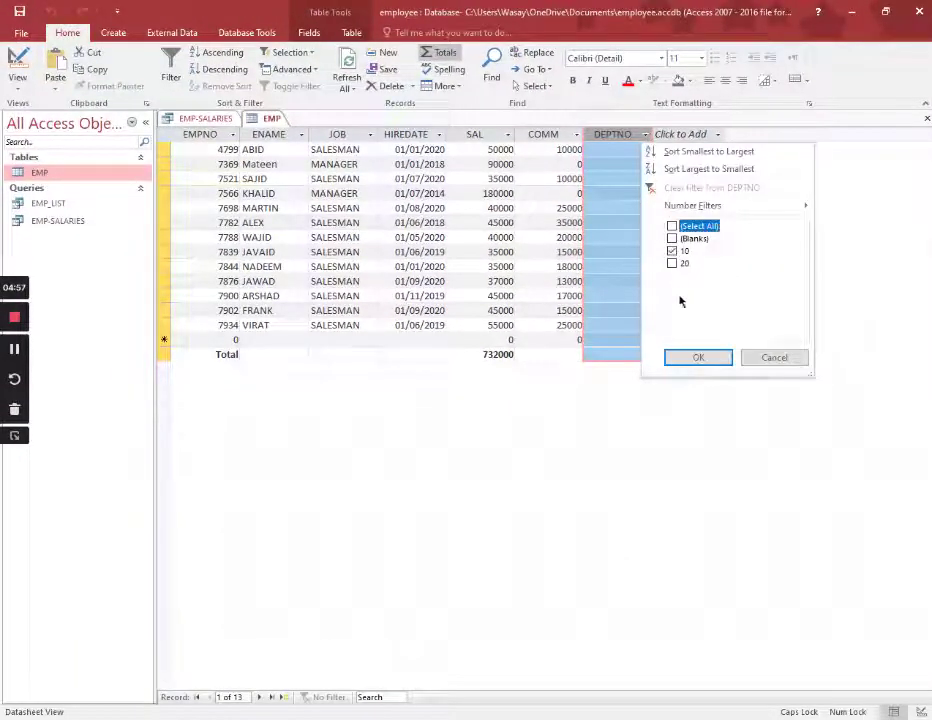
left_click(698, 357)
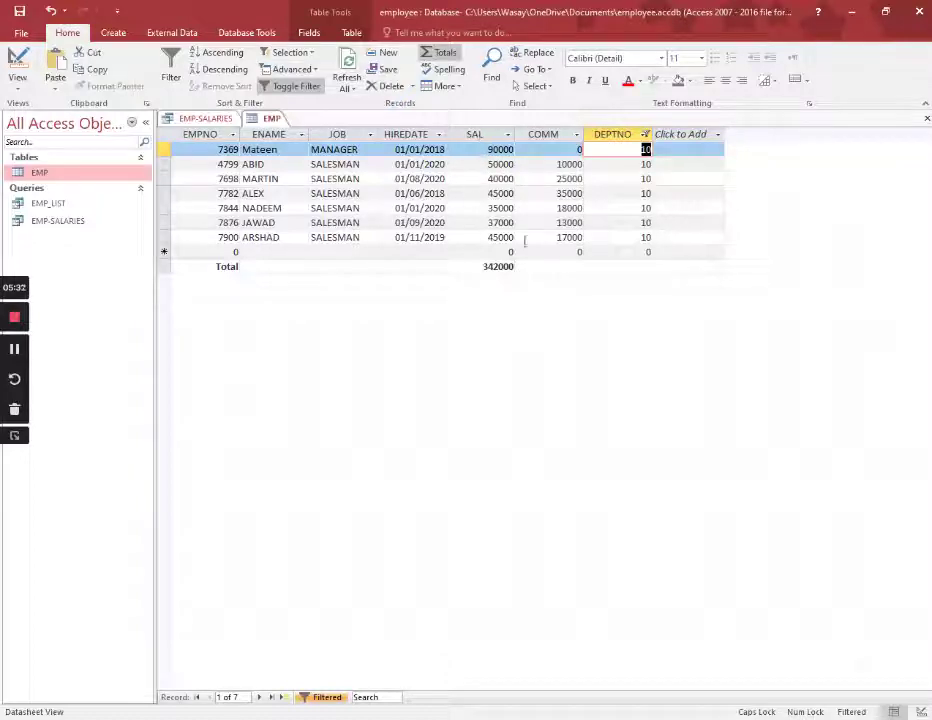
- Set the SAL column's aggregate in the EMP table's Total row to Maximum
left_click(472, 267)
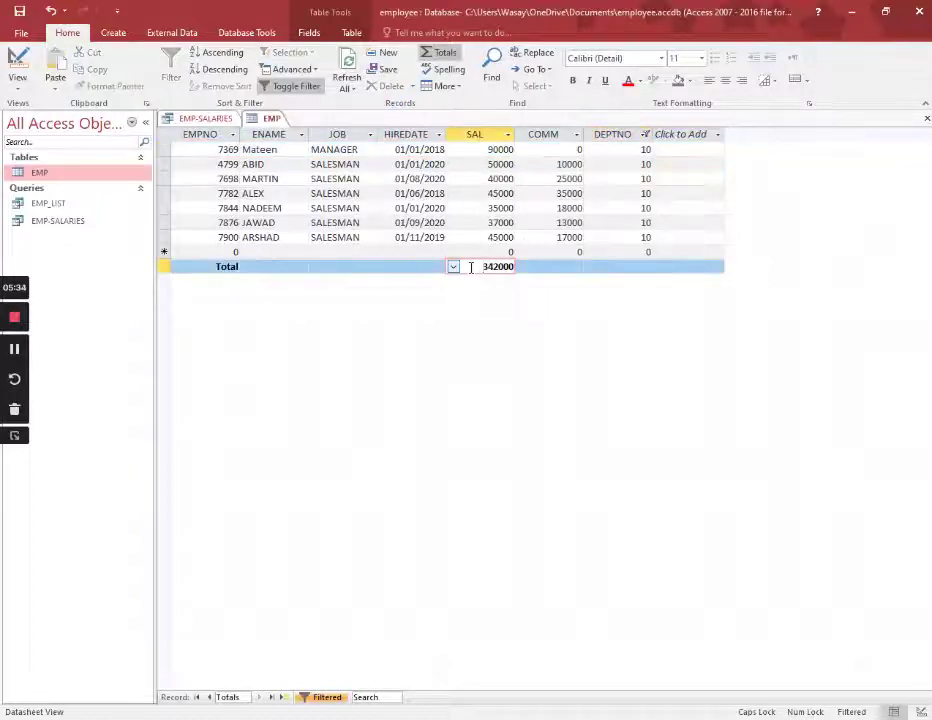
left_click(453, 267)
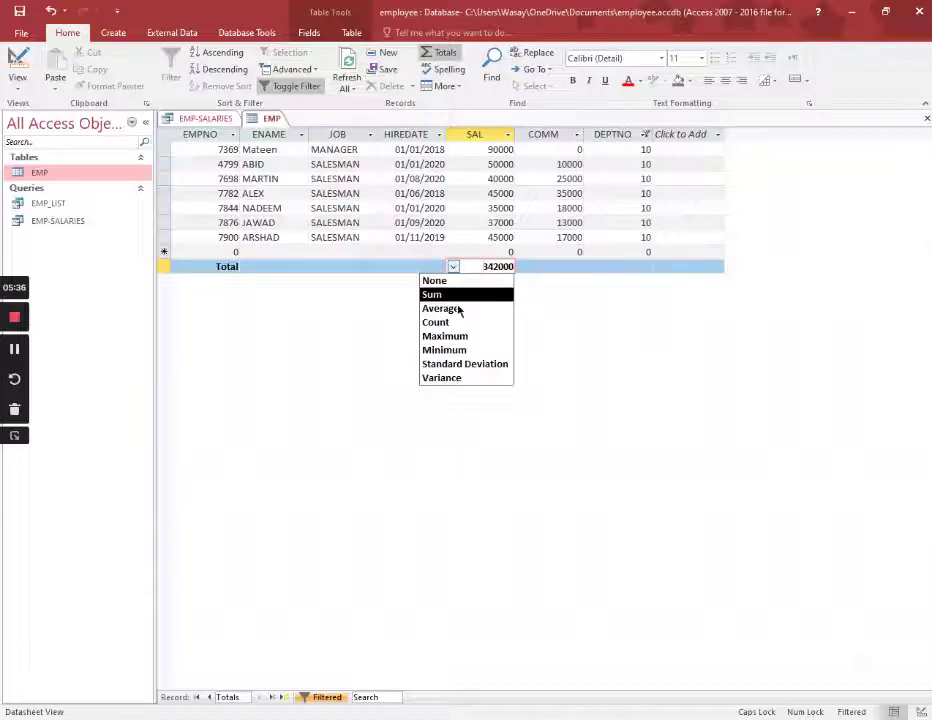
left_click(457, 337)
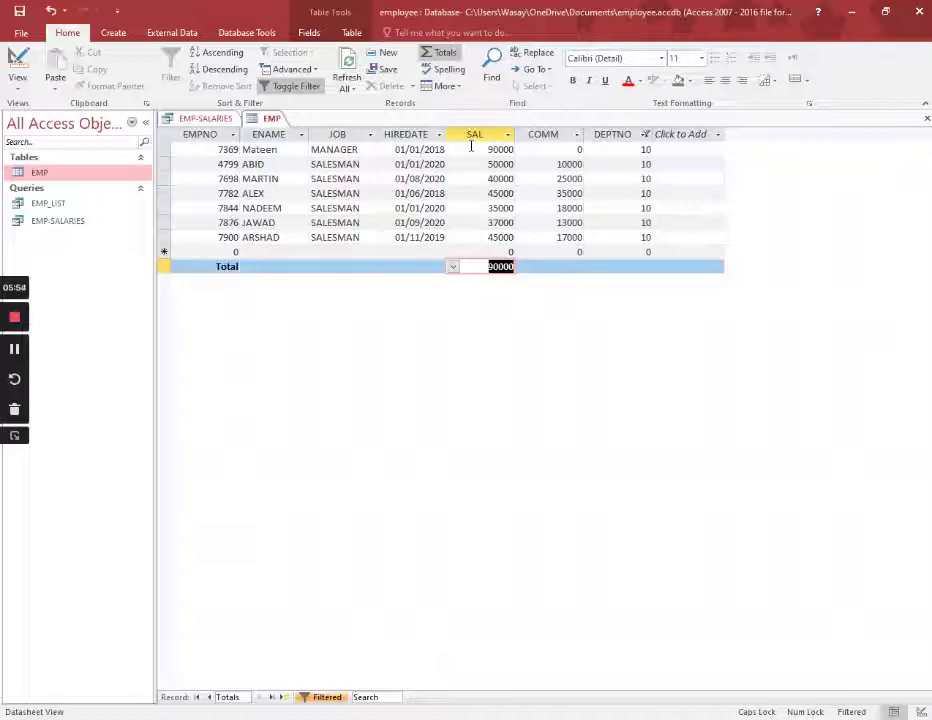
- Filter the EMP table's JOB column to SALESMAN and compare the maximum salary with the EMP-SALARIES query results
left_click(370, 135)
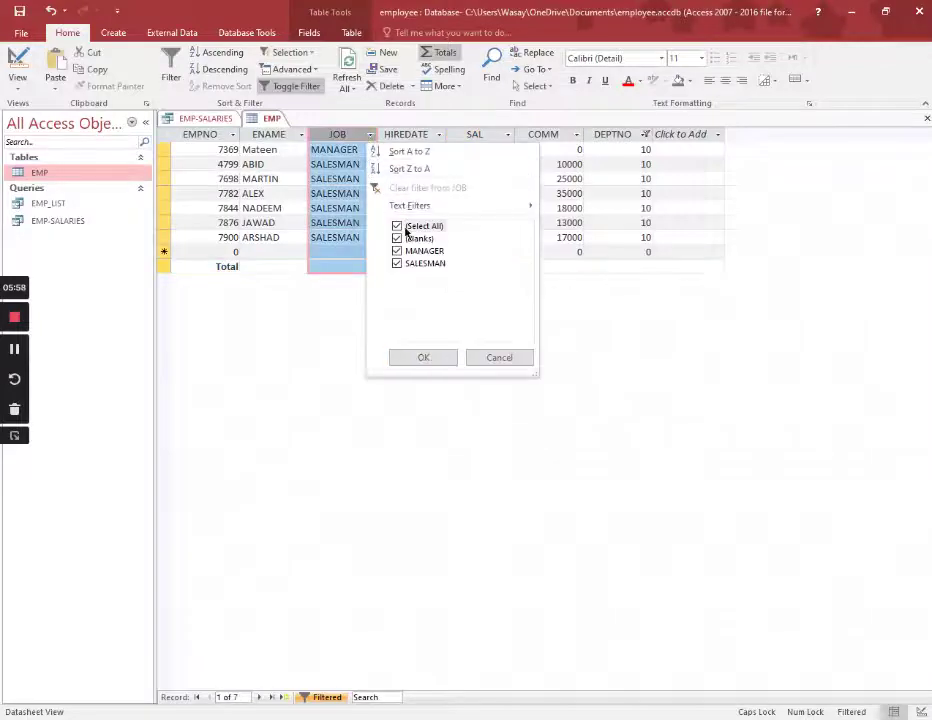
left_click(420, 226)
left_click(410, 265)
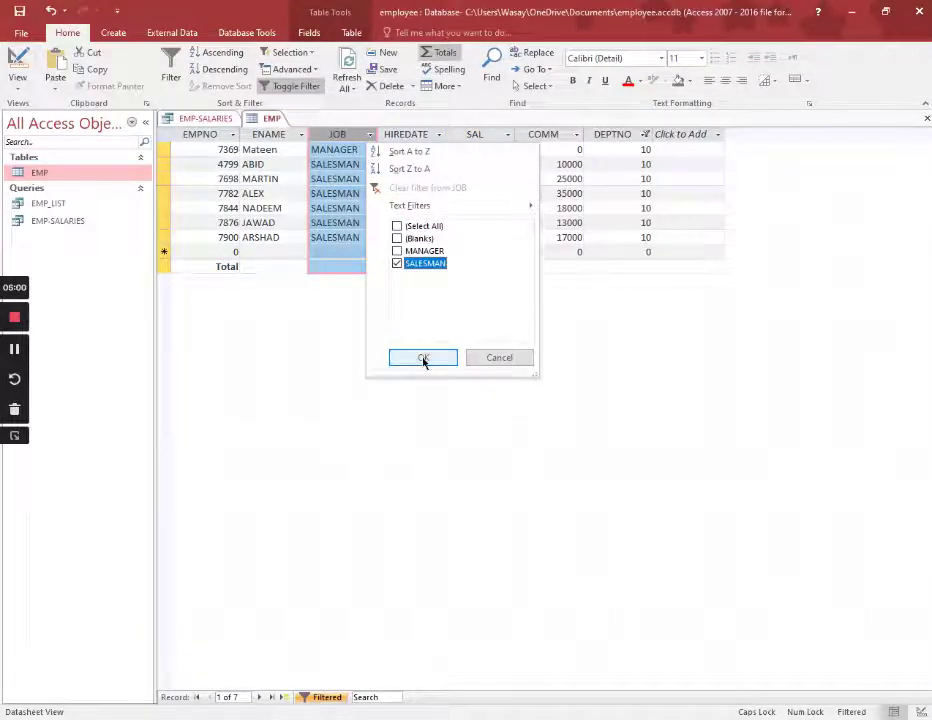
left_click(420, 357)
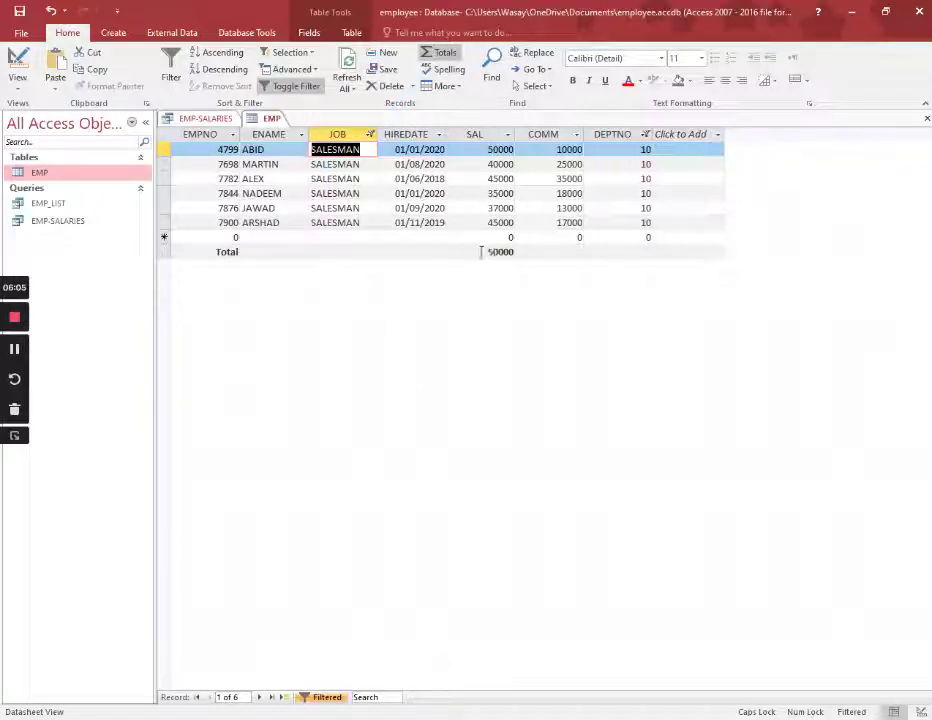
left_click(205, 119)
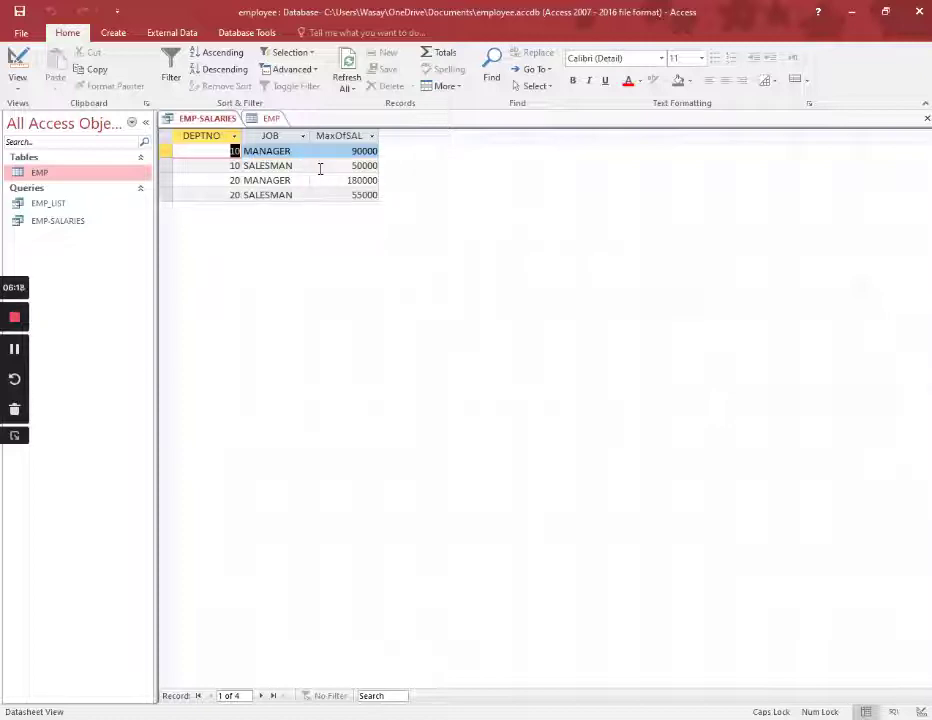
left_click(264, 118)
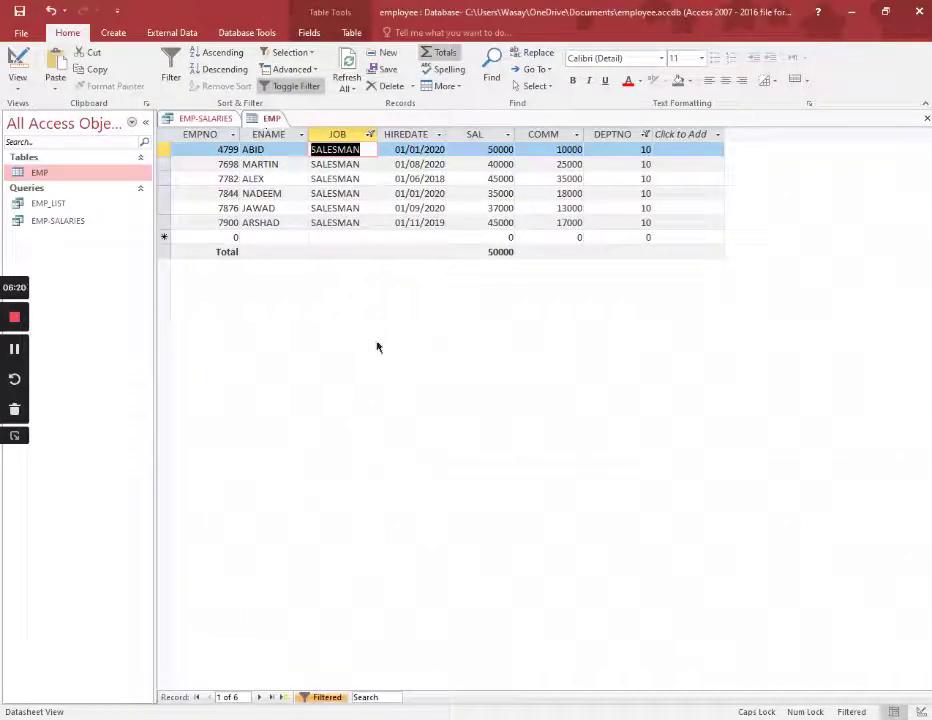
- Change the EMP table's DEPTNO filter to include 20 and exclude 10
left_click(647, 134)
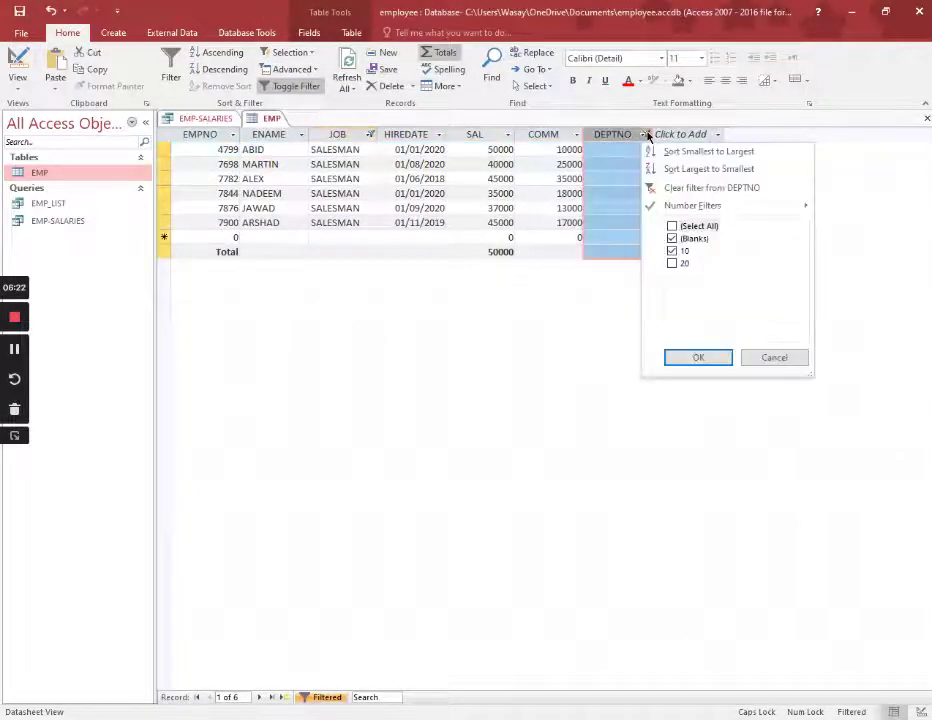
left_click(678, 251)
left_click(678, 263)
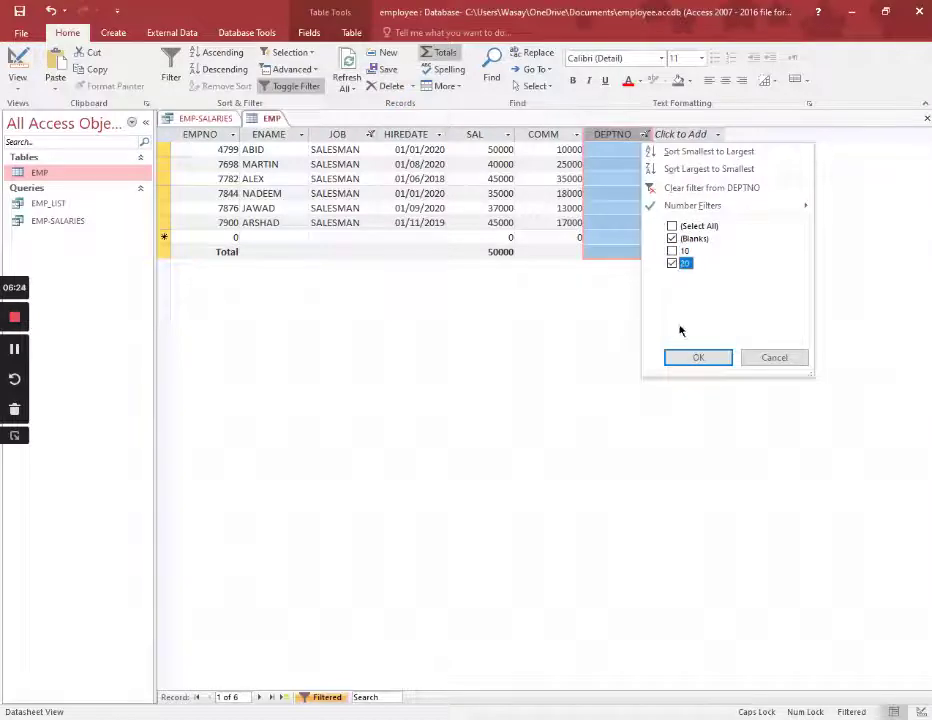
left_click(698, 357)
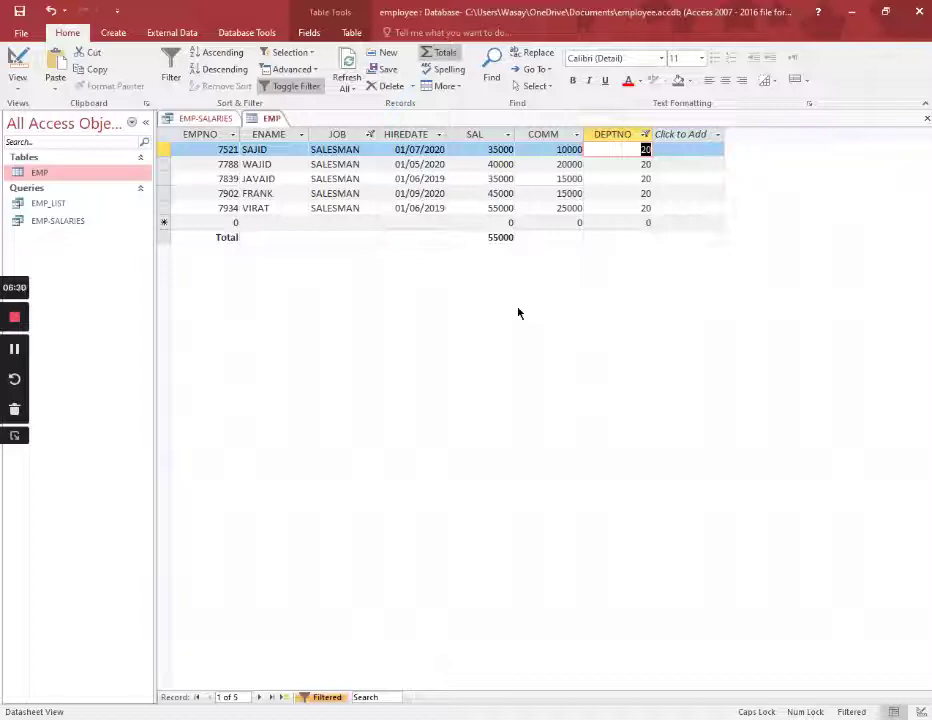
- Reset the JOB column's filter to include all job values
left_click(369, 134)
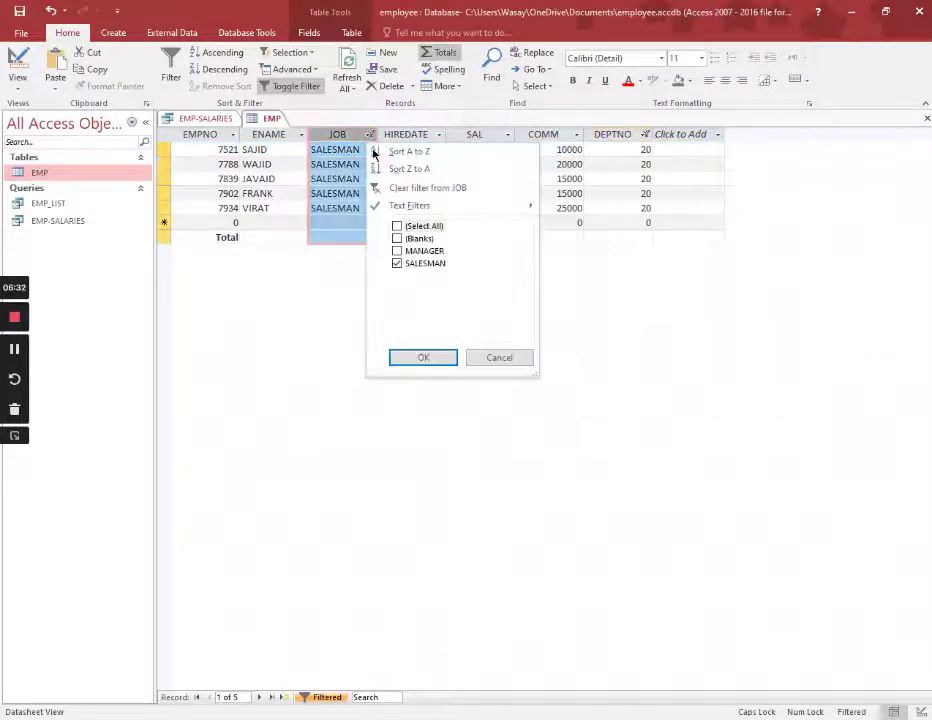
left_click(399, 238)
left_click(404, 228)
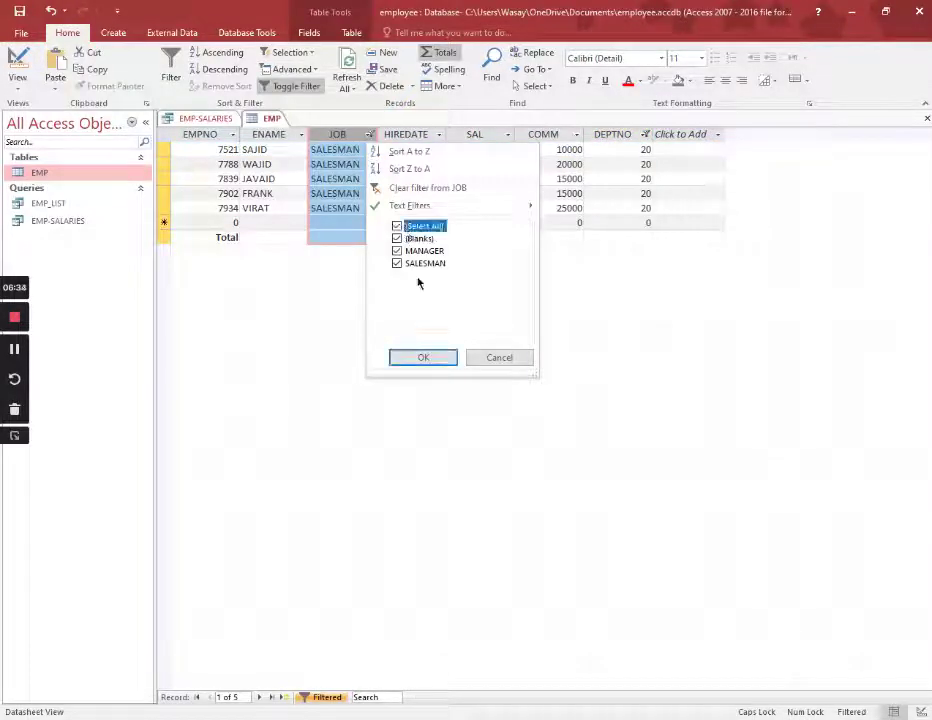
left_click(427, 358)
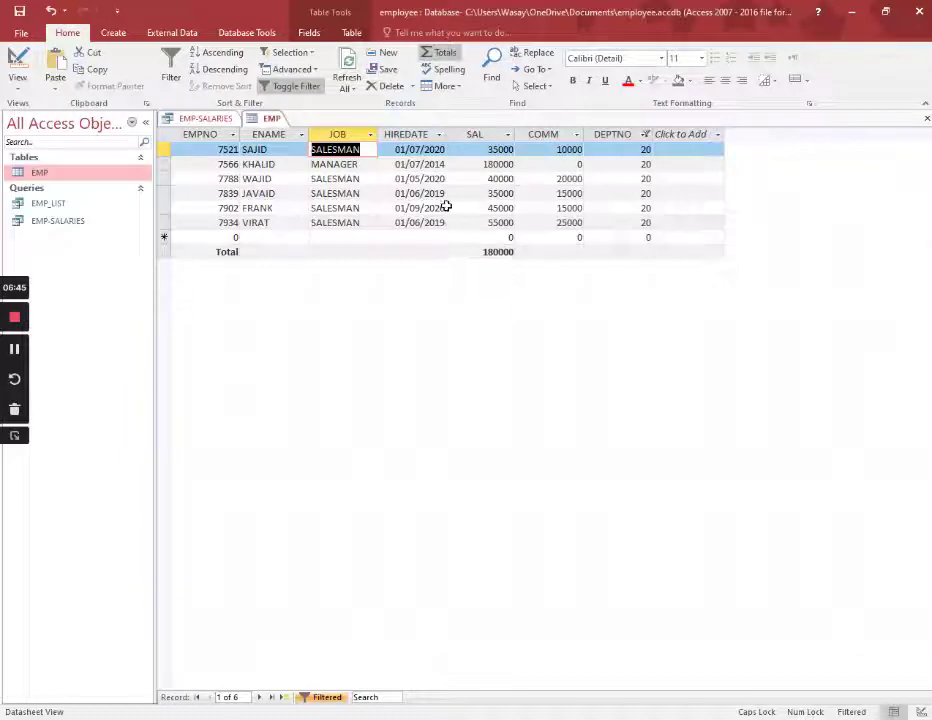
- Exclude MANAGER from the JOB filter and compare the maximum salary with the EMP-SALARIES query results
left_click(371, 135)
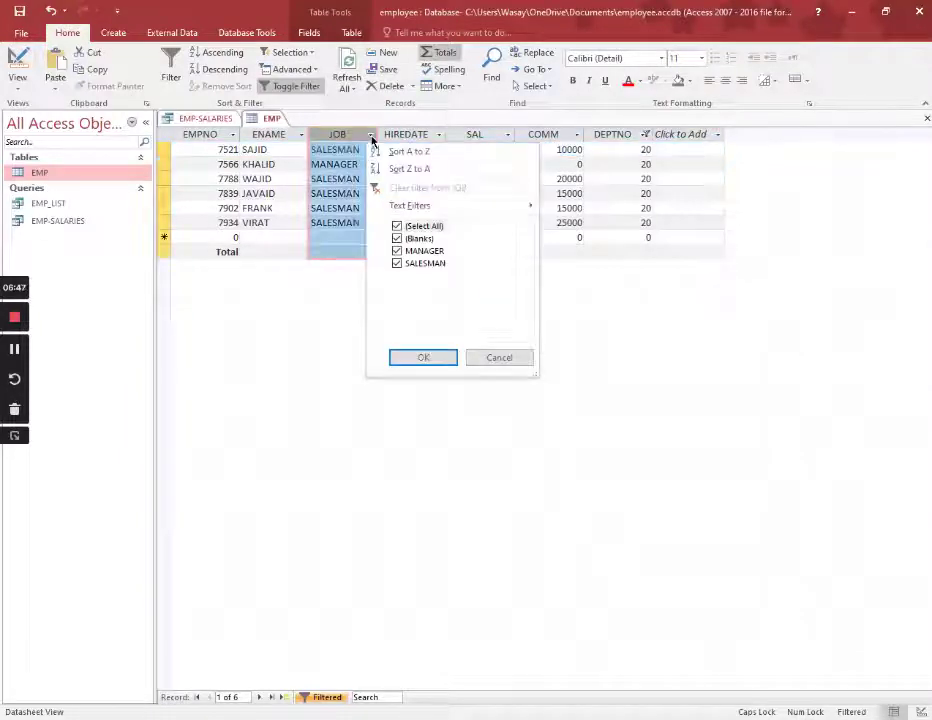
left_click(397, 251)
left_click(423, 357)
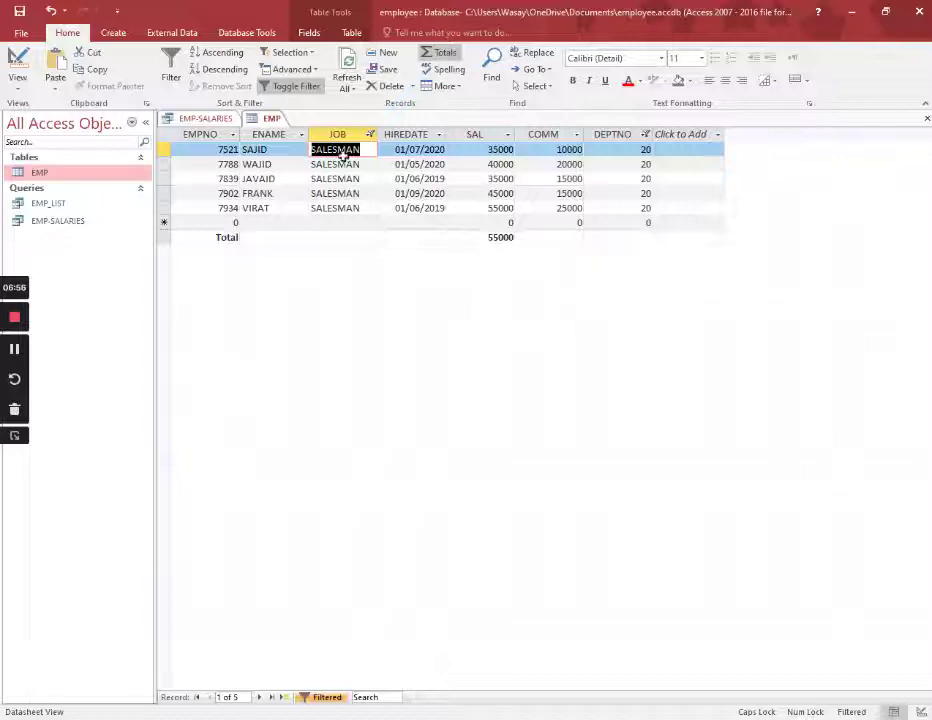
left_click(204, 120)
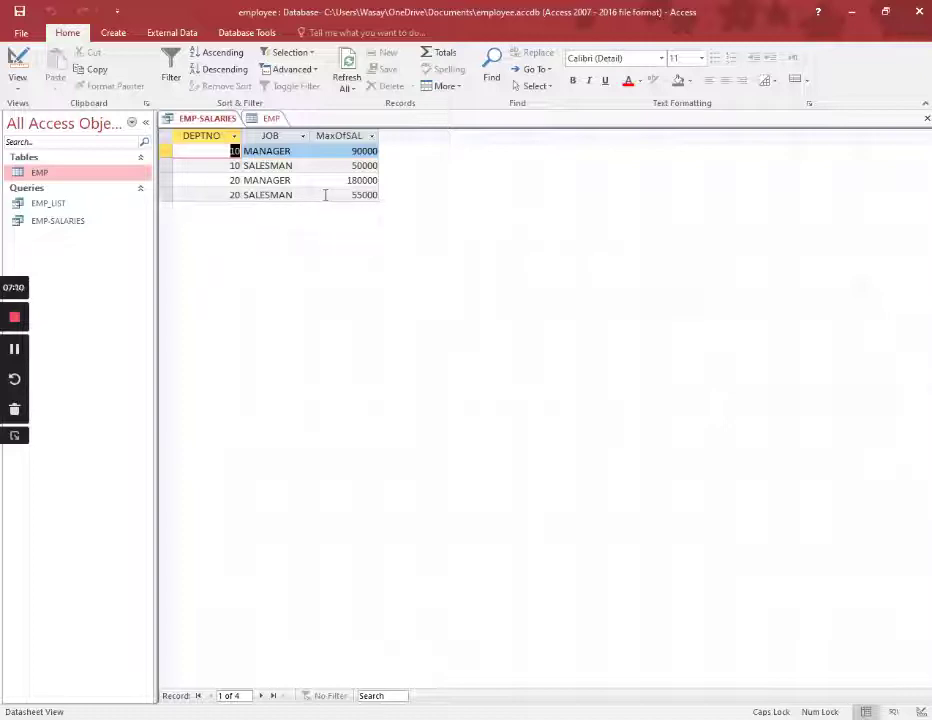
left_click(272, 118)
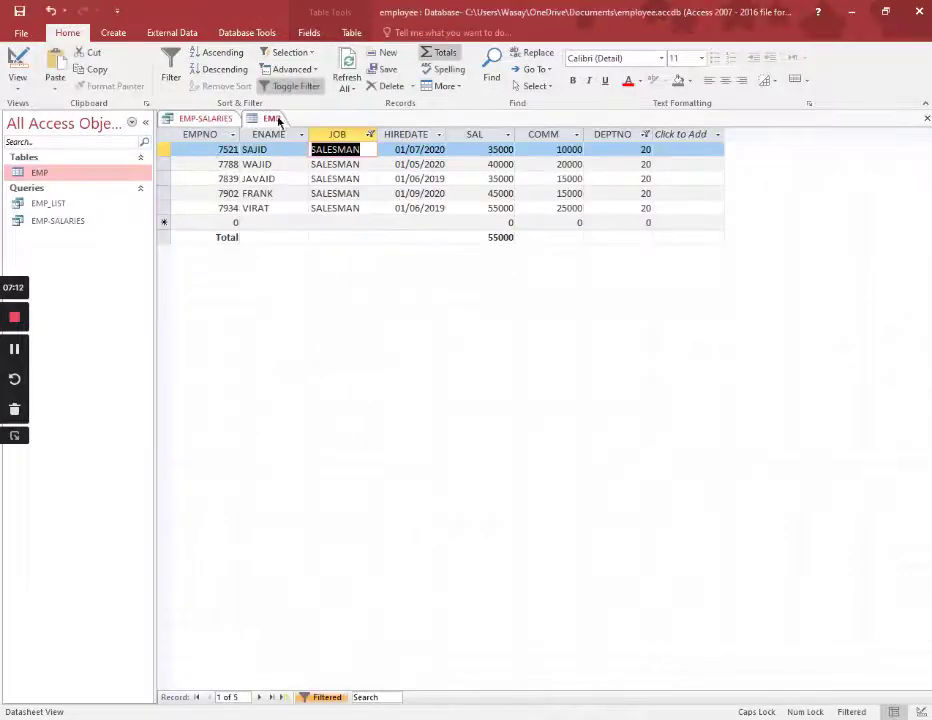
- Close the EMP table without saving its design changes and show the EMP-SALARIES query in SQL View
left_click(927, 119)
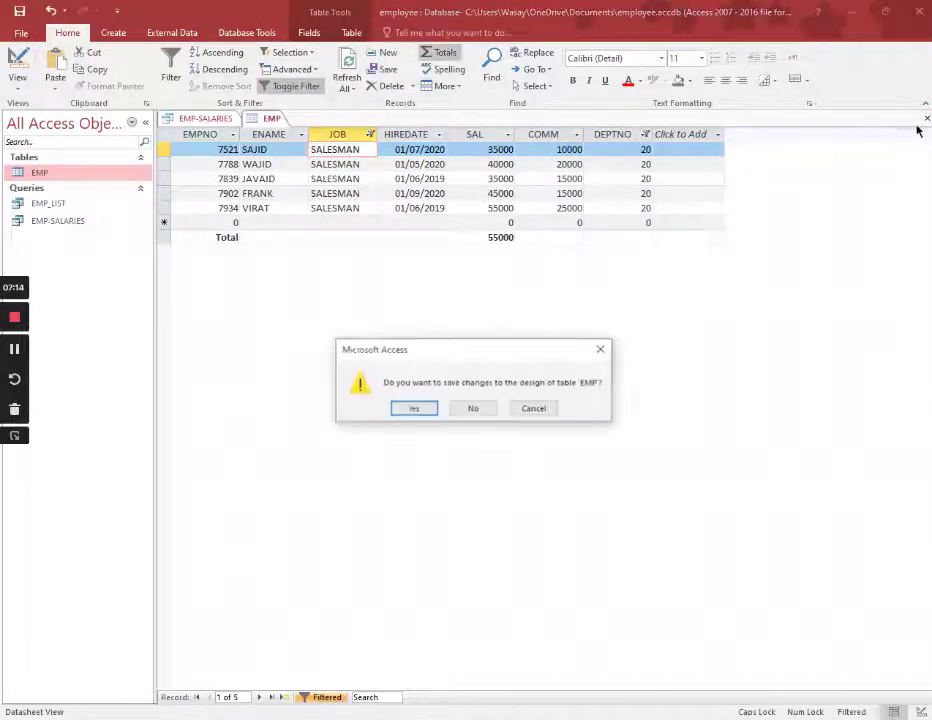
left_click(480, 409)
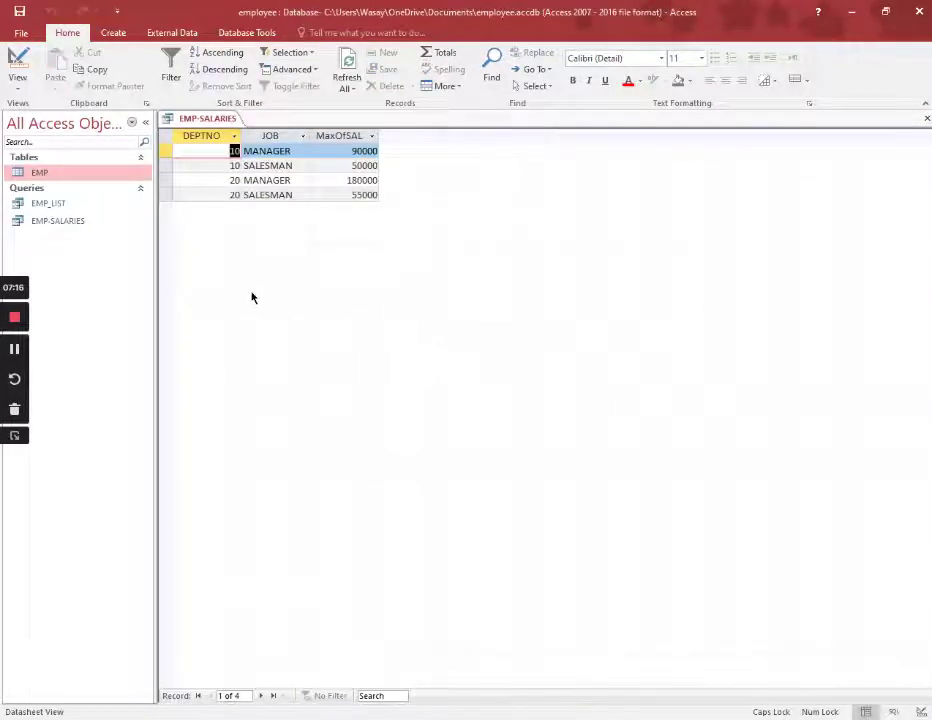
right_click(214, 120)
left_click(250, 200)
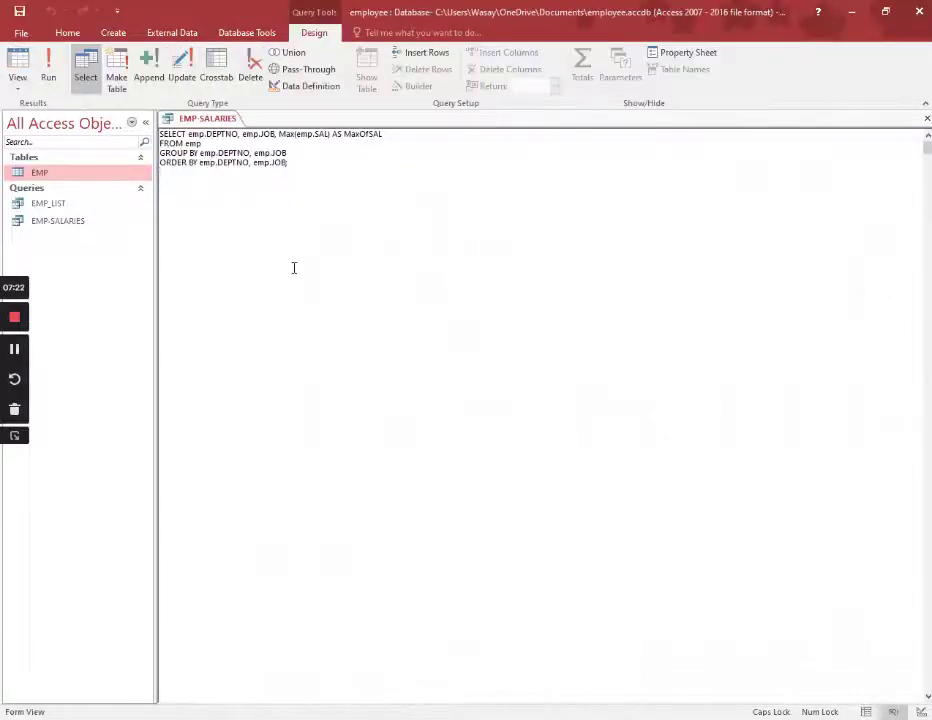
- Start the Magnifier at 150% zoom and read the EMP-SALARIES query's SQL statement
key("super")
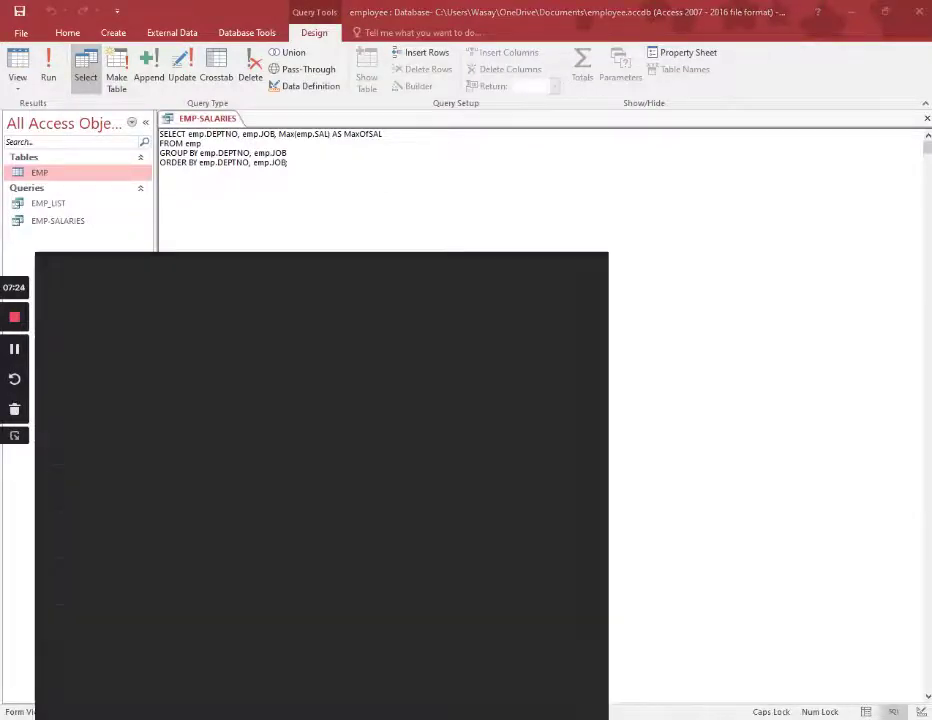
left_click(262, 410)
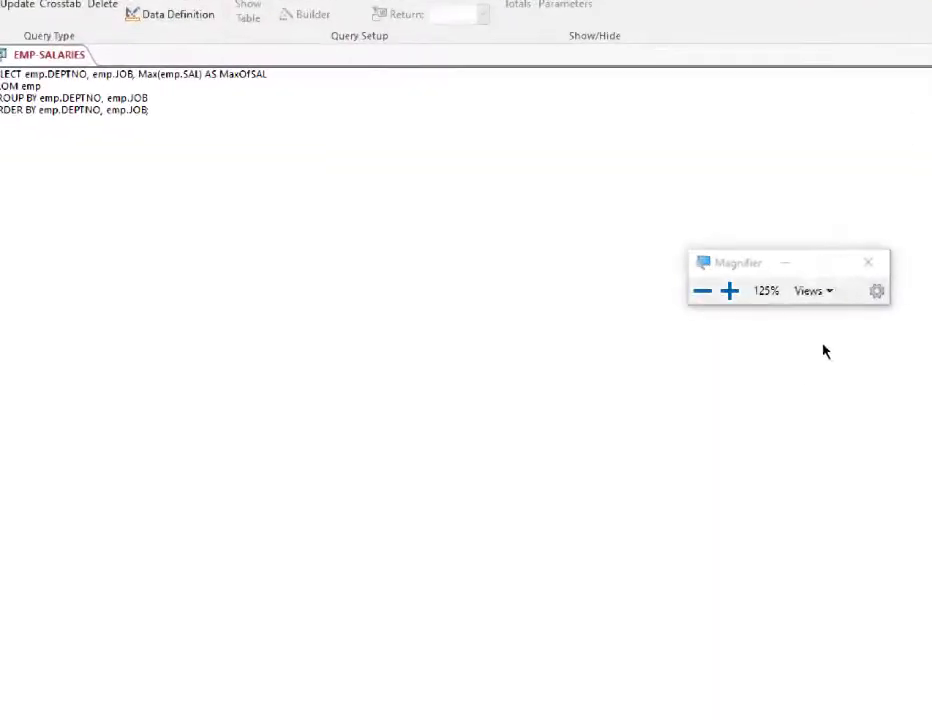
left_click(733, 292)
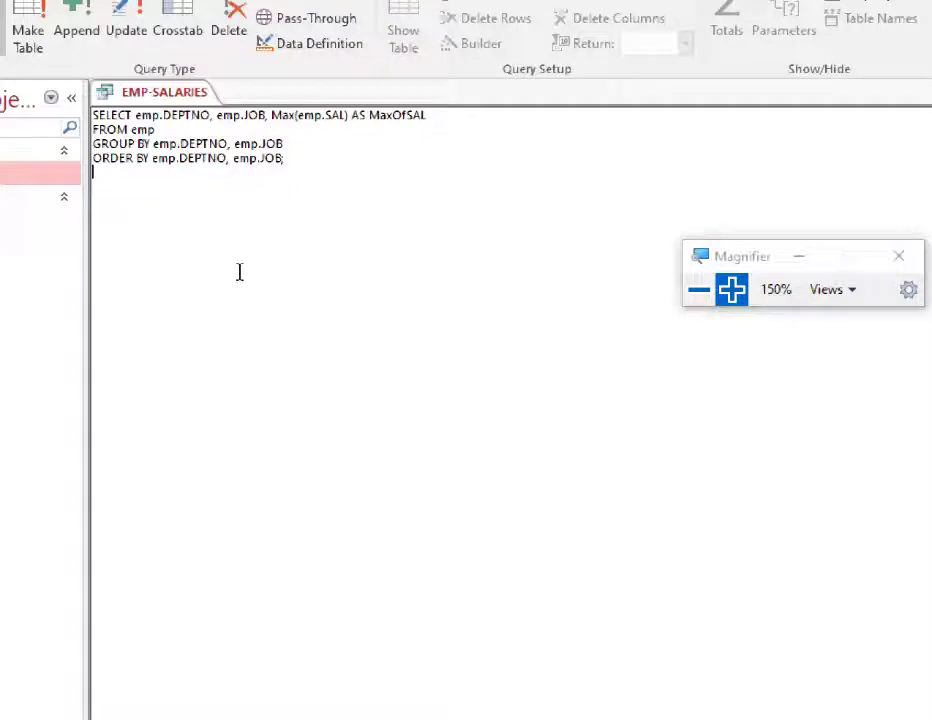
- Switch the EMP-SALARIES query to Design View, close the Magnifier, and run the query to view its maximum salaries
right_click(156, 94)
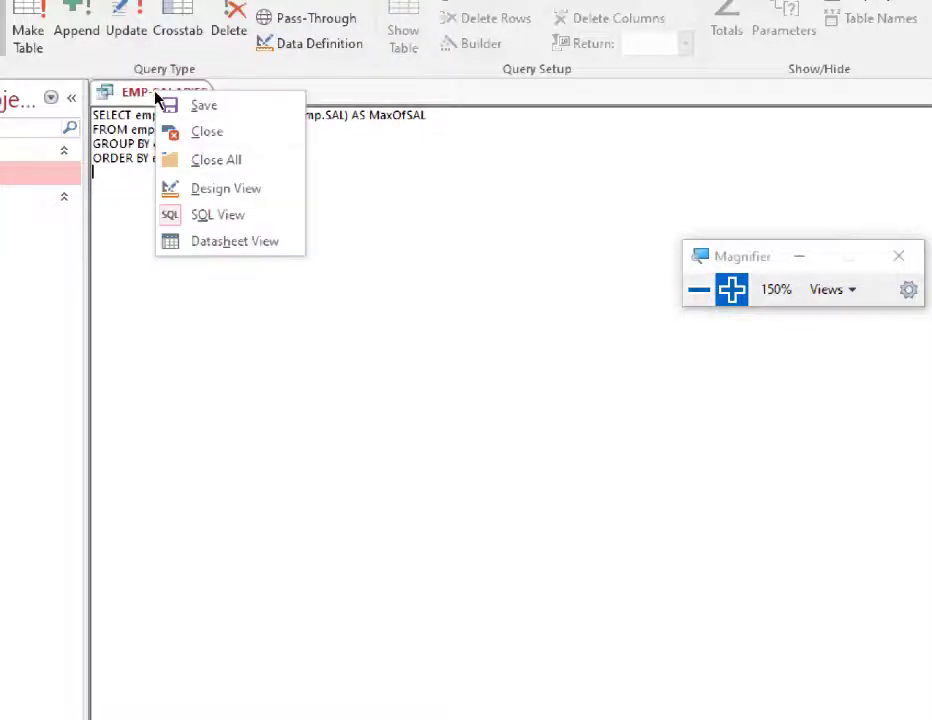
left_click(215, 190)
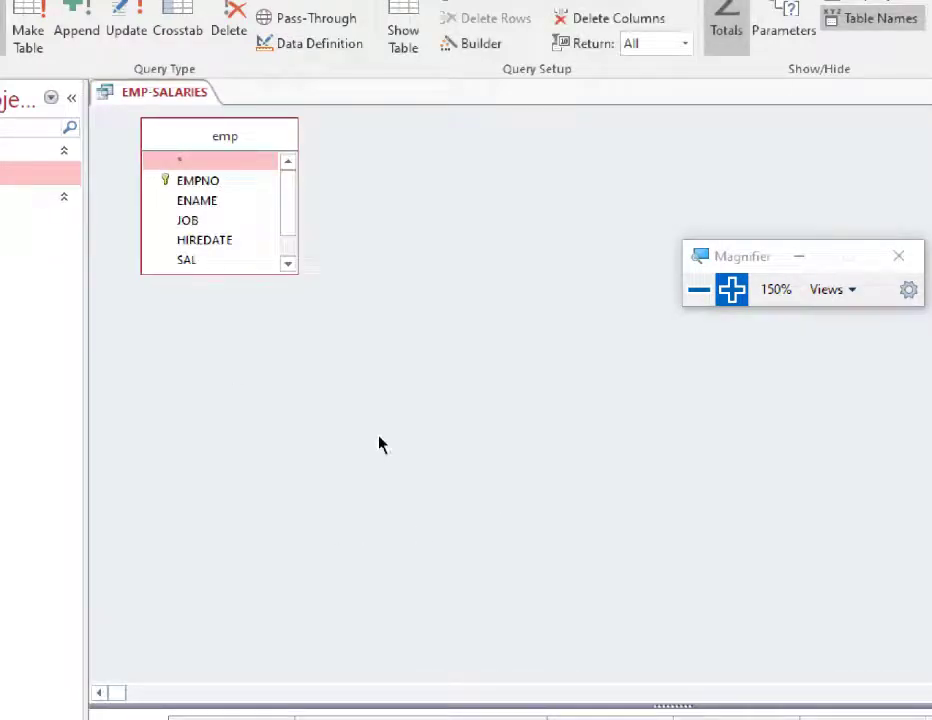
left_click(898, 256)
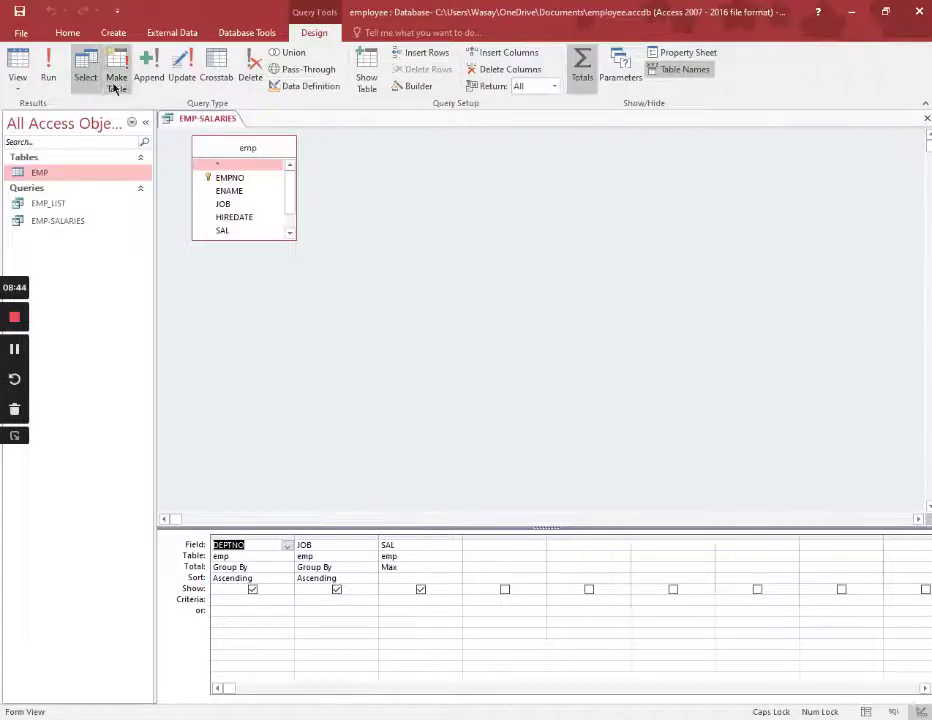
left_click(47, 70)
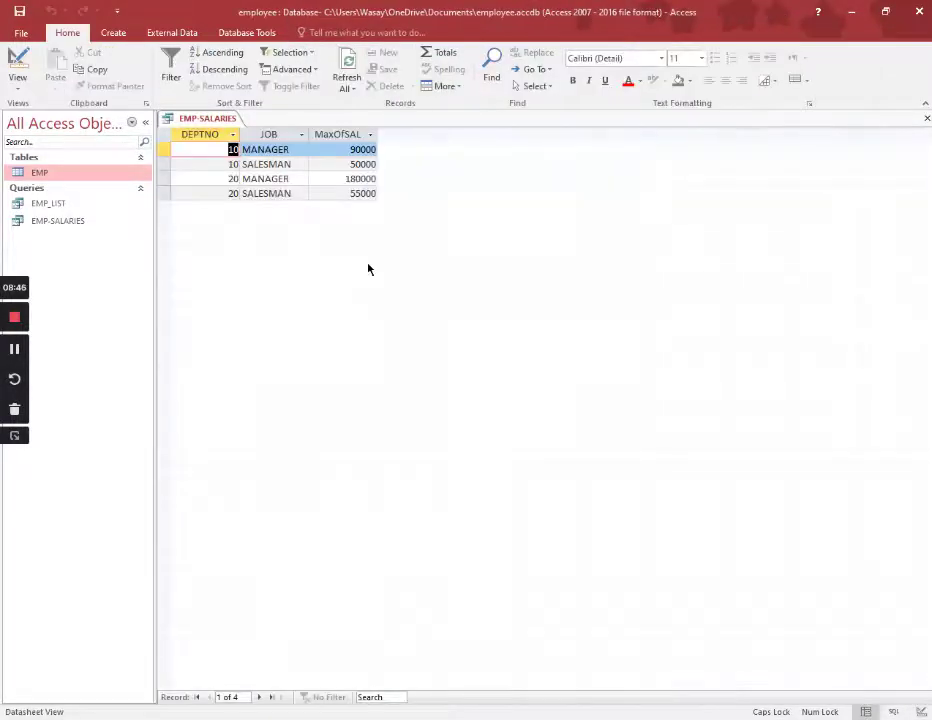
- Set the SAL column's Total function to Min in the EMP-SALARIES design and run it to review the SALESMAN rows
right_click(230, 119)
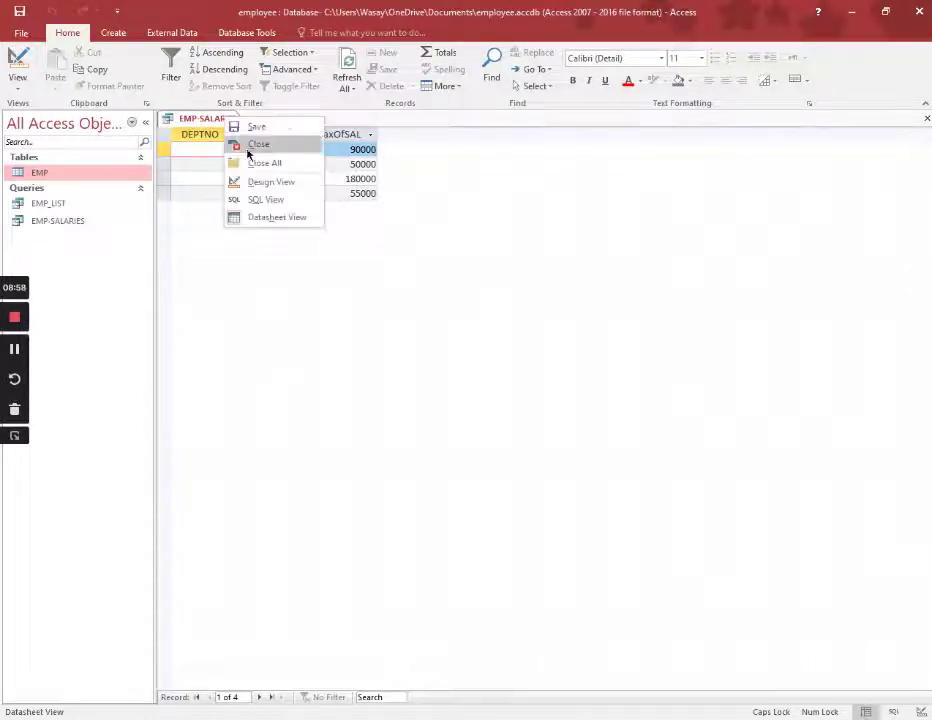
left_click(282, 188)
left_click(430, 567)
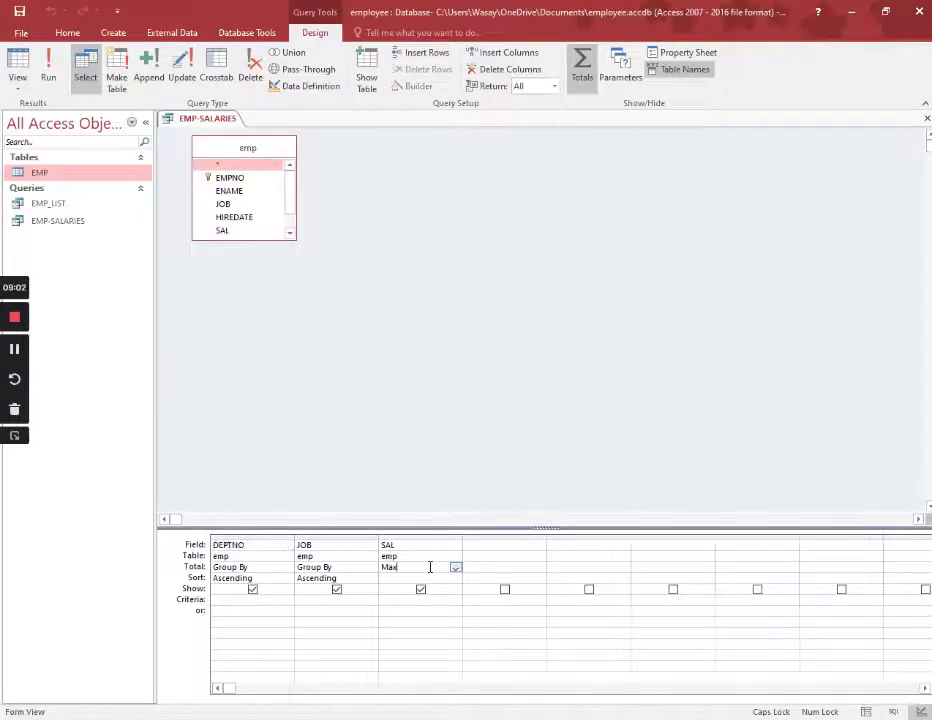
left_click(455, 567)
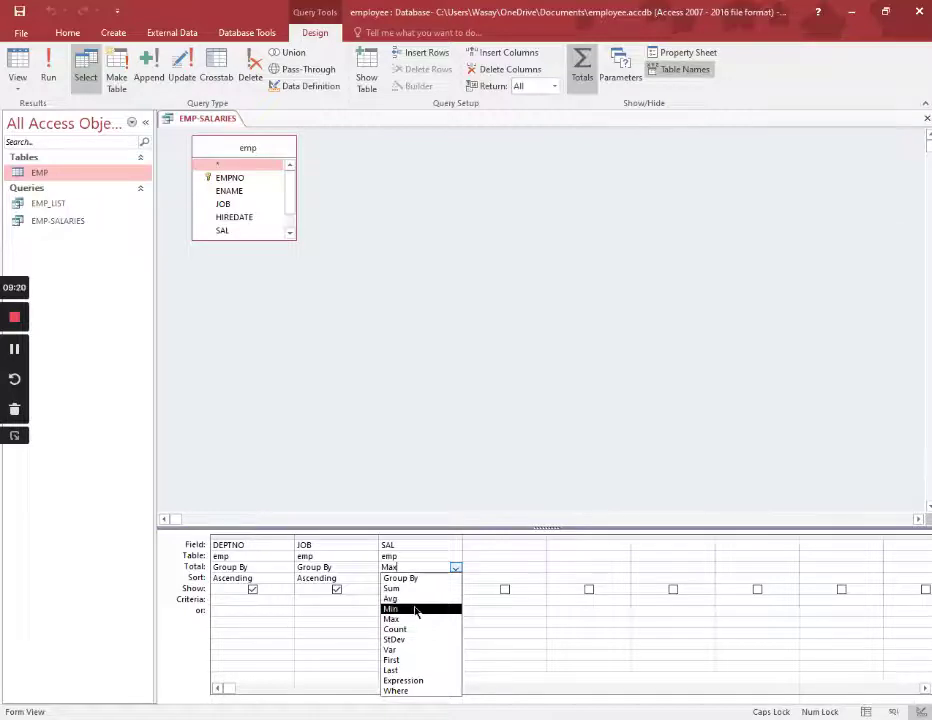
left_click(418, 609)
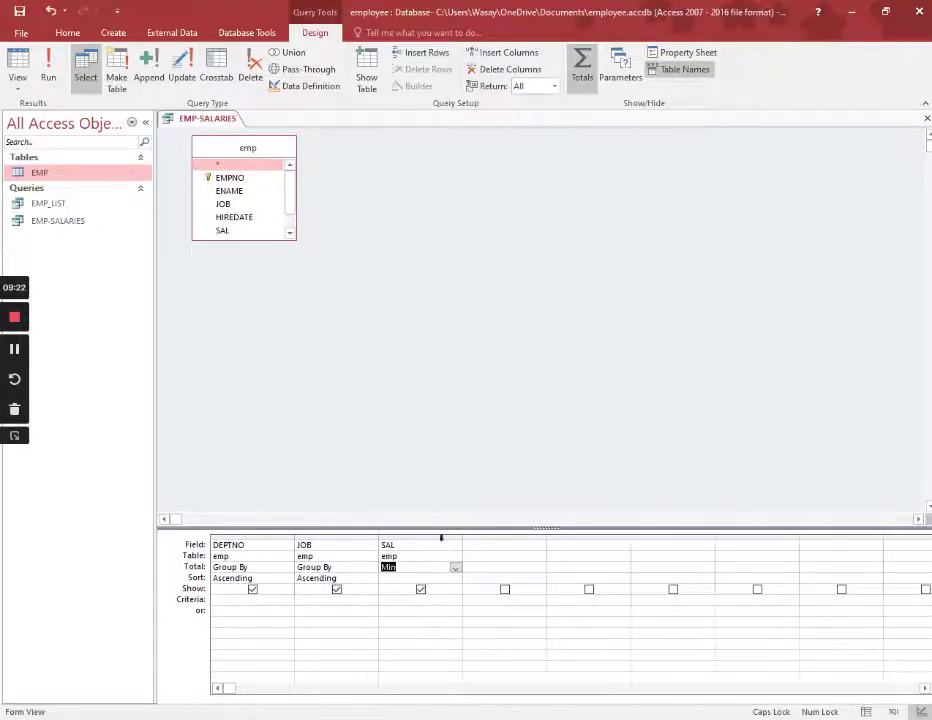
left_click(48, 70)
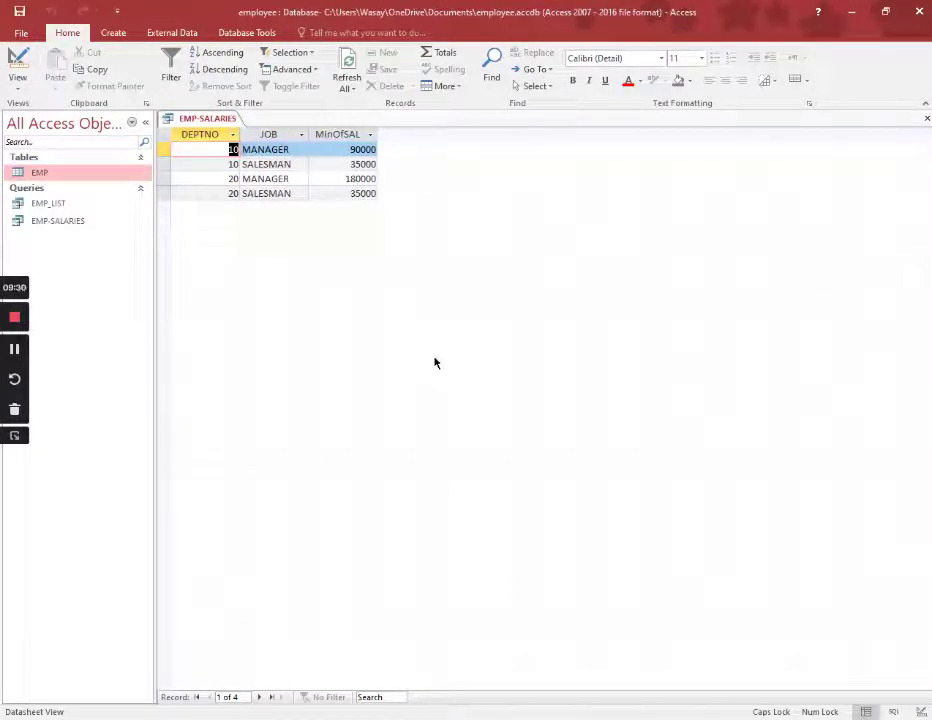
left_click(297, 165)
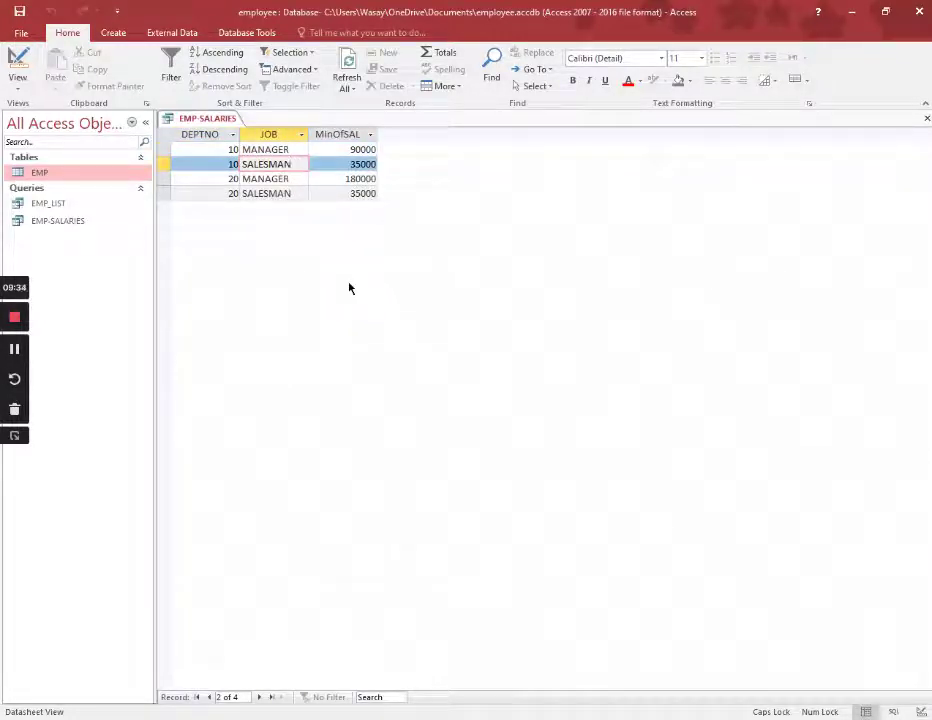
left_click(215, 192)
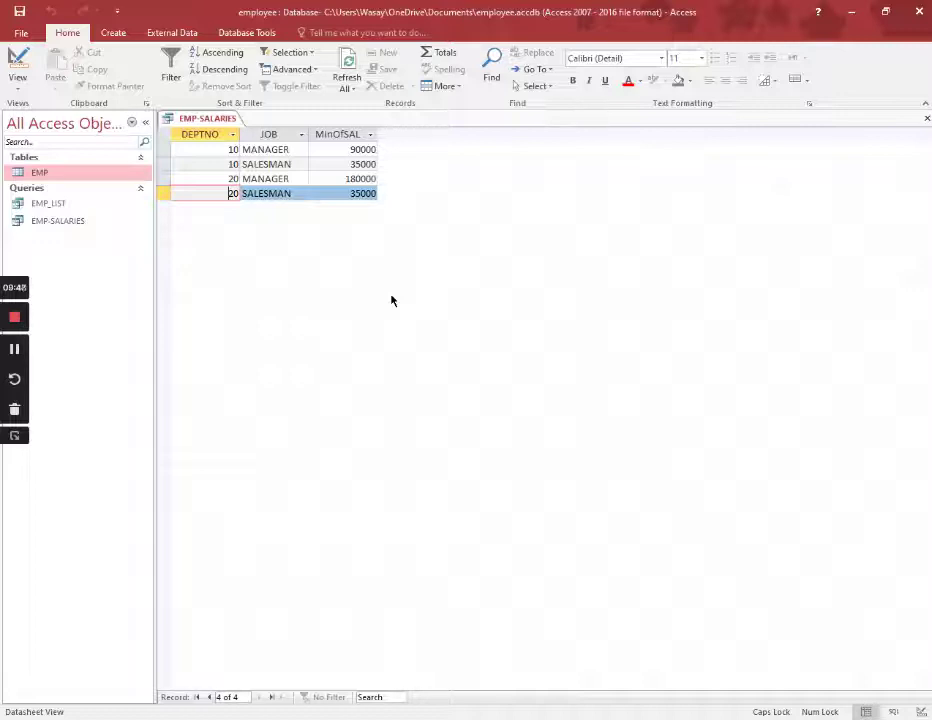
- Return the EMP-SALARIES query to Design View and show the available Total functions for the SAL column
right_click(201, 118)
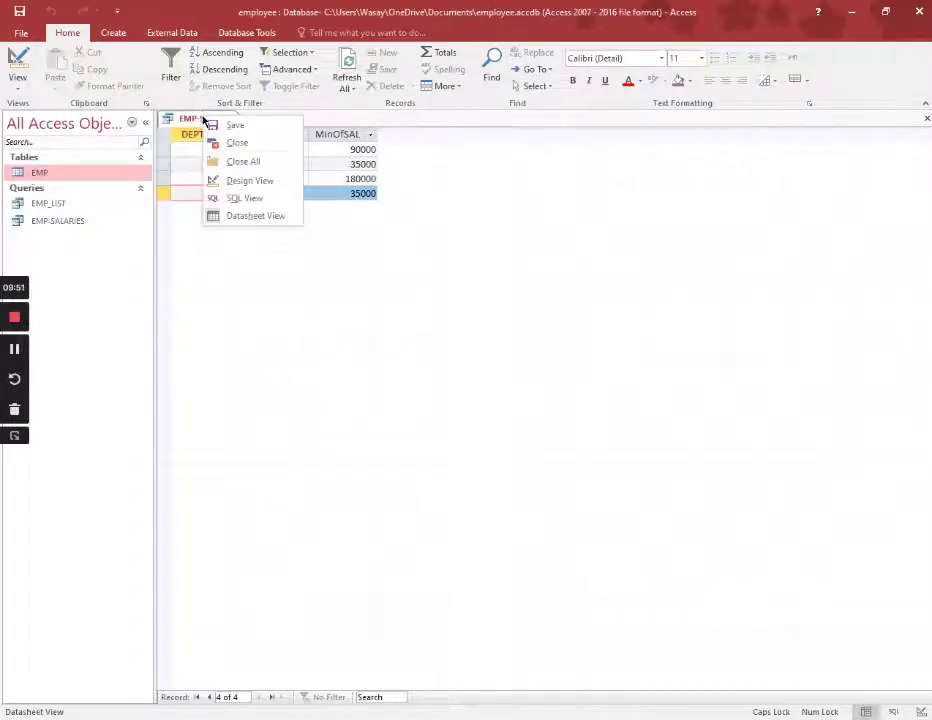
left_click(254, 216)
right_click(206, 122)
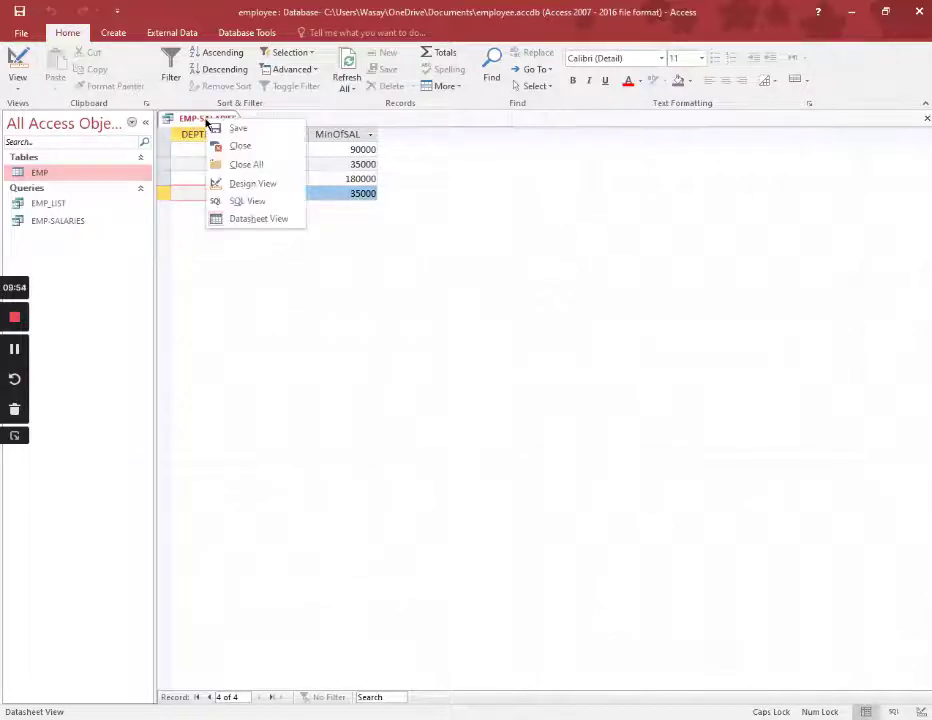
left_click(250, 183)
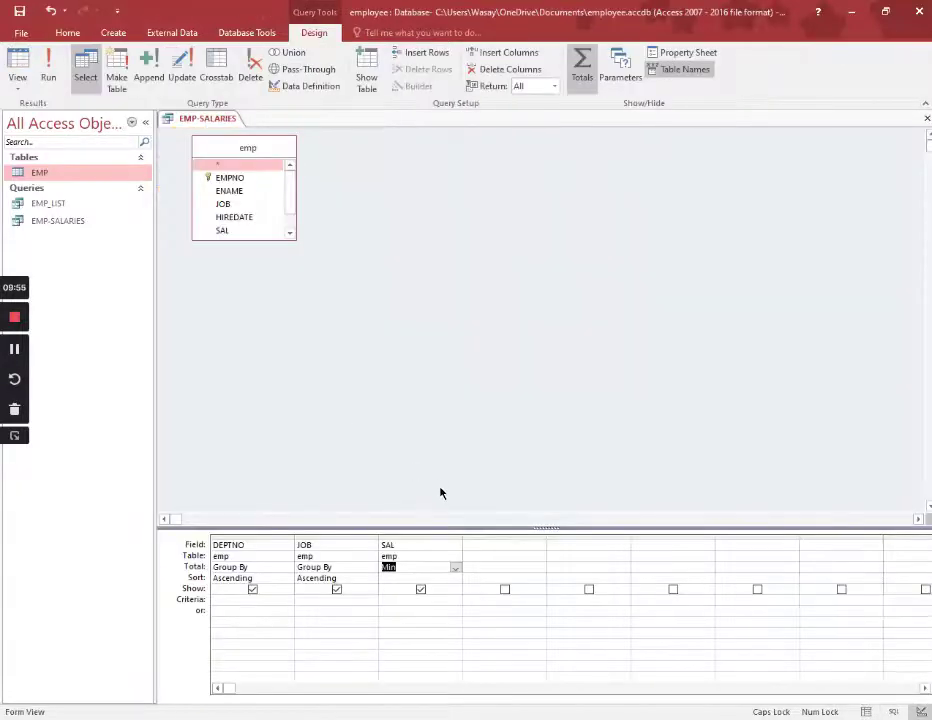
left_click(455, 568)
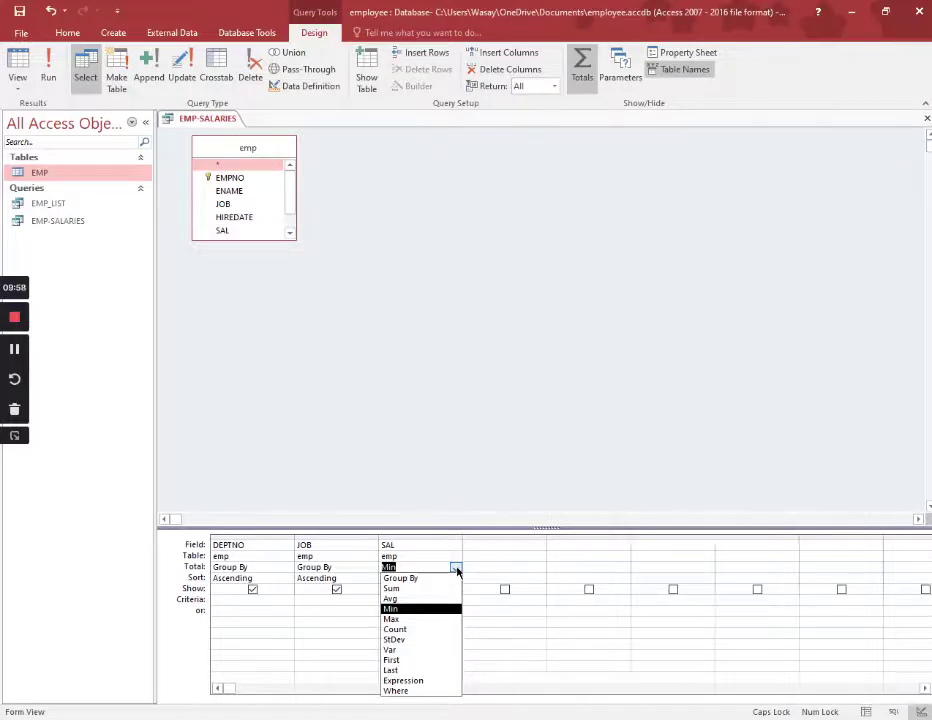